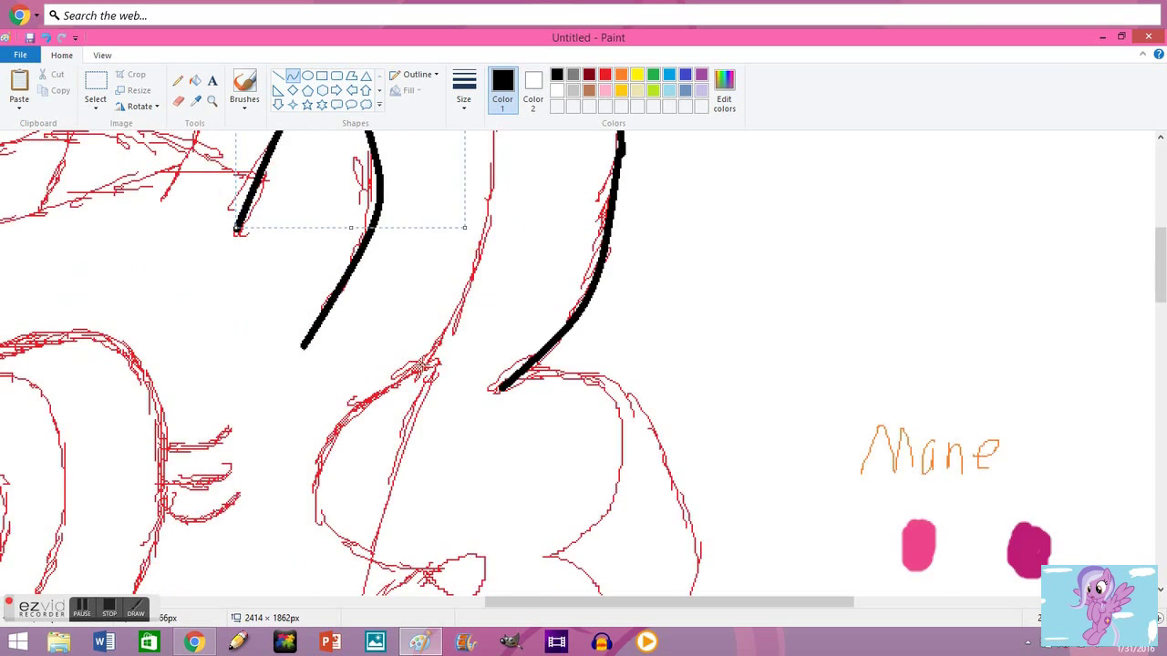
Trace the mane's tall top lobe and the smaller lobe in front of it with thick black curves
{"action": "mouse_move", "coordinate": [547, 602]}
{"action": "left_mouse_down"}
{"action": "mouse_move", "coordinate": [208, 601]}
{"action": "mouse_move", "coordinate": [265, 347]}
{"action": "left_mouse_up"}
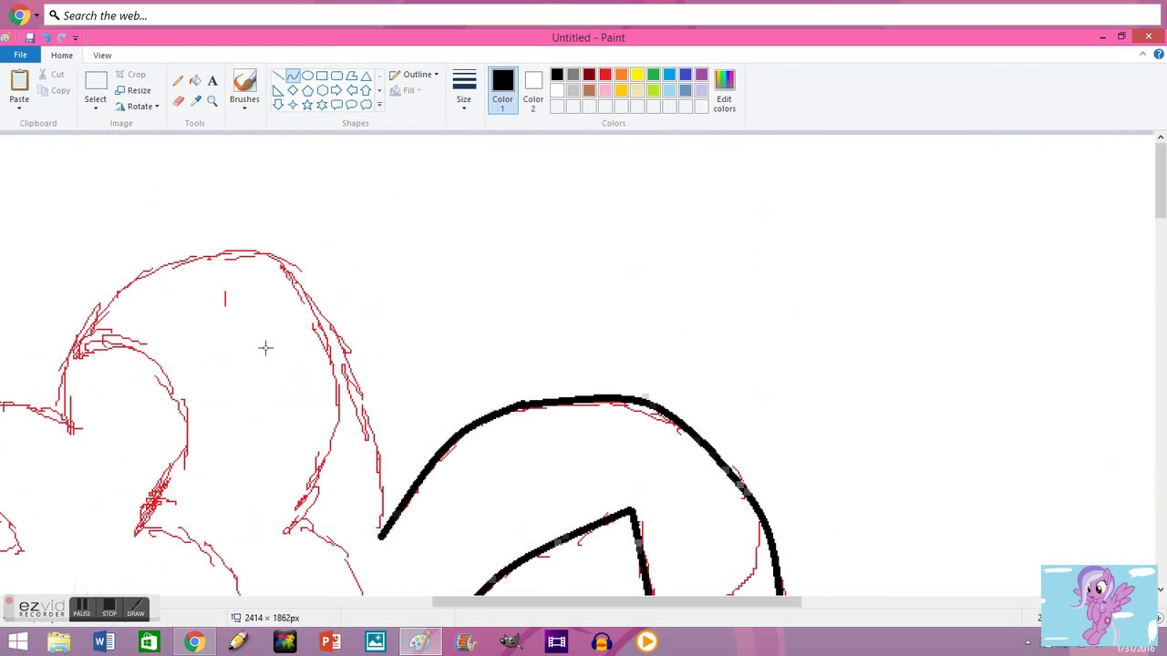
{"action": "left_click_drag", "start_coordinate": [65, 430], "coordinate": [144, 274]}
{"action": "left_click_drag", "start_coordinate": [307, 294], "coordinate": [377, 534]}
{"action": "left_click_drag", "start_coordinate": [143, 273], "coordinate": [312, 294]}
{"action": "left_click_drag", "start_coordinate": [616, 602], "coordinate": [488, 602]}
{"action": "mouse_move", "coordinate": [475, 426]}
{"action": "left_mouse_down"}
{"action": "mouse_move", "coordinate": [360, 499]}
{"action": "mouse_move", "coordinate": [364, 406]}
{"action": "left_mouse_up"}
{"action": "left_click_drag", "start_coordinate": [537, 602], "coordinate": [478, 602]}
Trace the lower edge of the bangs across the pony's forehead with a thick black curve
{"action": "scroll", "coordinate": [584, 365], "scroll_direction": "down", "scroll_amount": 5}
{"action": "left_click_drag", "start_coordinate": [1007, 349], "coordinate": [656, 433]}
{"action": "left_click_drag", "start_coordinate": [821, 383], "coordinate": [615, 310]}
{"action": "key", "text": "ctrl+z"}
{"action": "scroll", "coordinate": [315, 379], "scroll_direction": "down", "scroll_amount": 3}
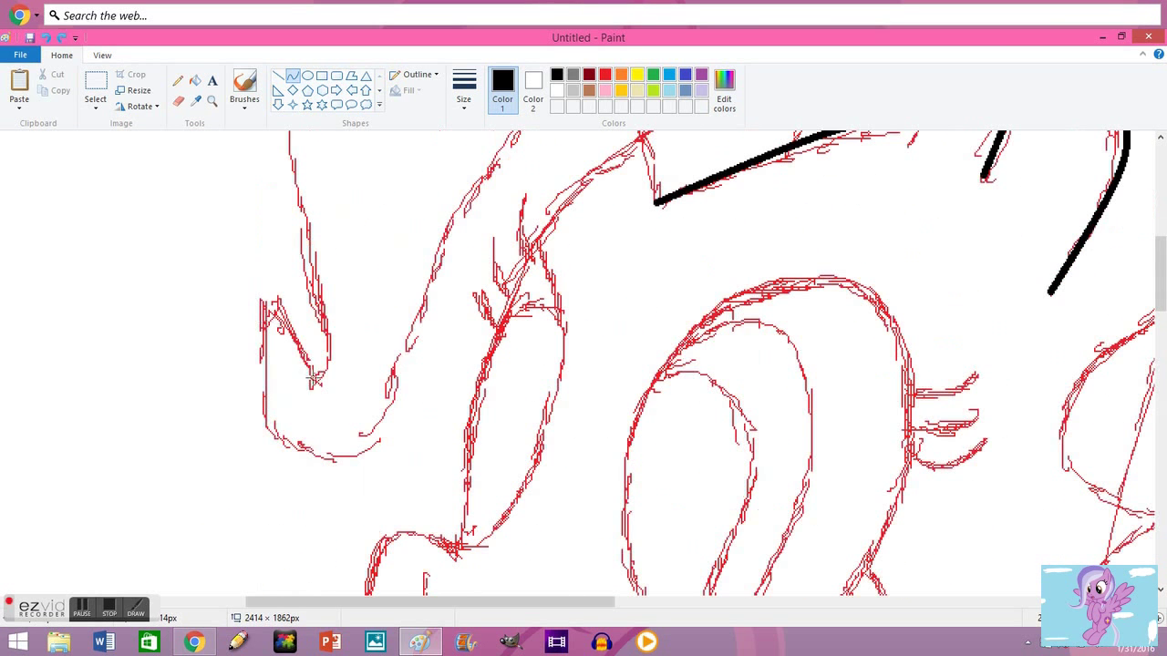
Trace the pointed, curled tip of the forelock in front of the face with black curves
{"action": "left_click_drag", "start_coordinate": [326, 458], "coordinate": [261, 304]}
{"action": "left_click_drag", "start_coordinate": [264, 401], "coordinate": [279, 466]}
{"action": "mouse_move", "coordinate": [495, 156]}
{"action": "left_mouse_down"}
{"action": "mouse_move", "coordinate": [313, 387]}
{"action": "mouse_move", "coordinate": [338, 490]}
{"action": "left_mouse_up"}
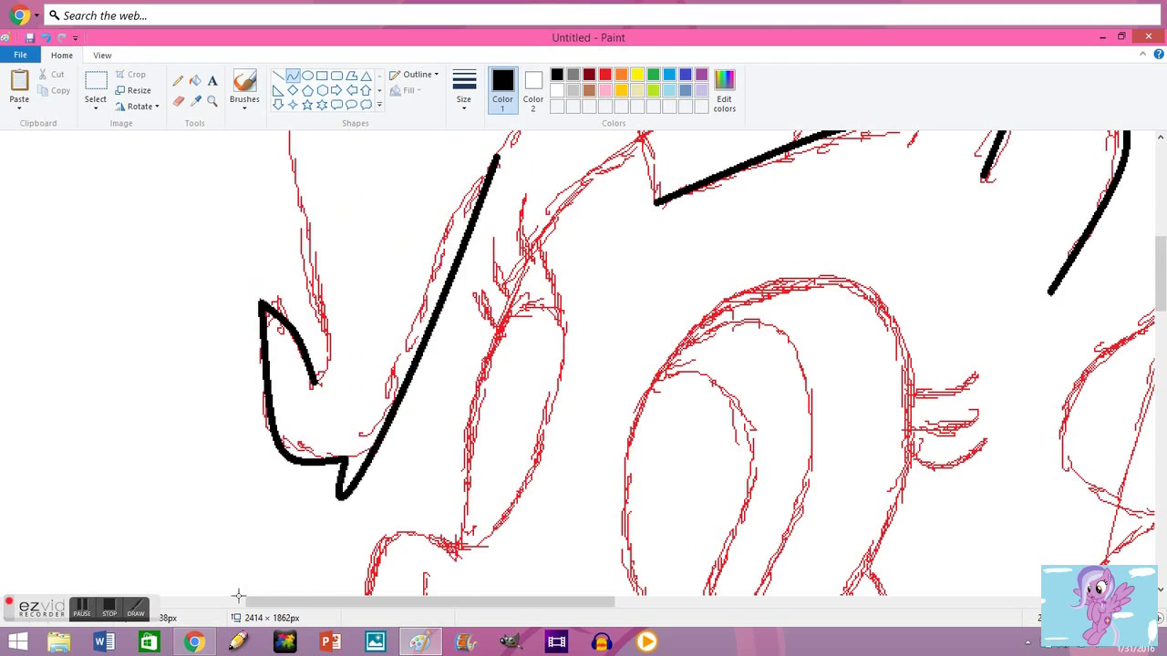
Trace the forelock's inner edge from the corner of the bangs down to the curled tip
{"action": "scroll", "coordinate": [650, 461], "scroll_direction": "up", "scroll_amount": 4}
{"action": "mouse_move", "coordinate": [656, 547]}
{"action": "left_mouse_down"}
{"action": "mouse_move", "coordinate": [588, 447]}
{"action": "mouse_move", "coordinate": [479, 533]}
{"action": "left_mouse_up"}
{"action": "left_click_drag", "start_coordinate": [565, 511], "coordinate": [592, 442]}
{"action": "scroll", "coordinate": [584, 364], "scroll_direction": "down", "scroll_amount": 4}
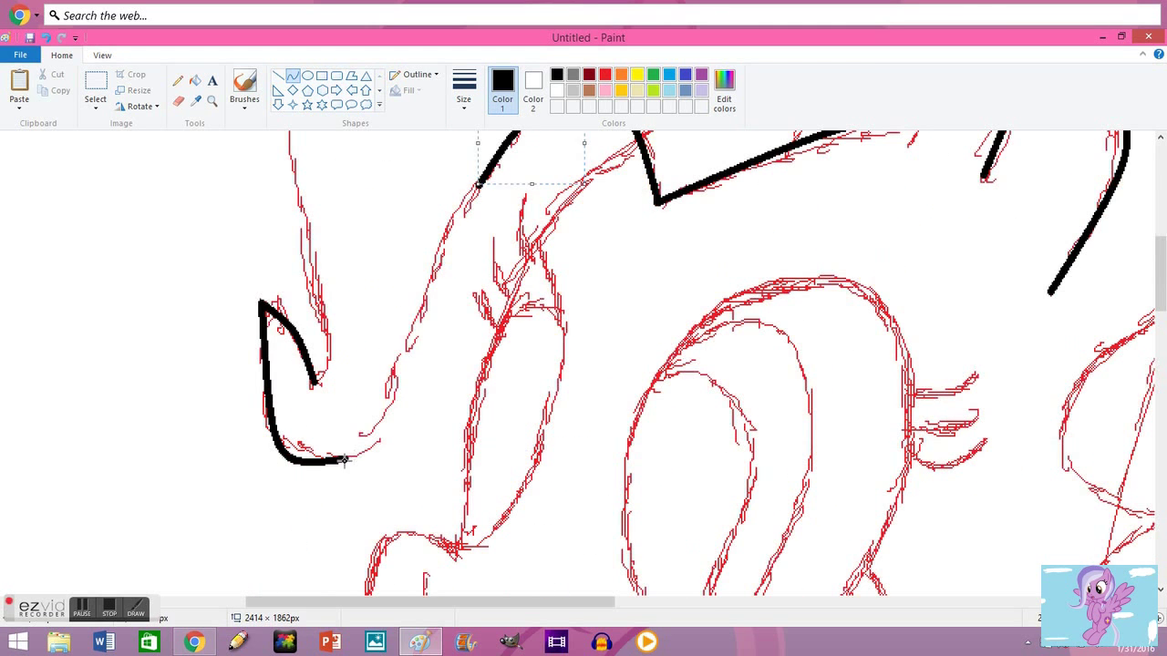
{"action": "left_click_drag", "start_coordinate": [423, 305], "coordinate": [344, 461]}
{"action": "left_click_drag", "start_coordinate": [383, 383], "coordinate": [401, 401]}
{"action": "left_click_drag", "start_coordinate": [481, 206], "coordinate": [476, 187]}
Trace the forelock's long outer front edge from the curled tip up toward the mane's front lobe
{"action": "scroll", "coordinate": [610, 264], "scroll_direction": "up", "scroll_amount": 4}
{"action": "scroll", "coordinate": [610, 264], "scroll_direction": "down", "scroll_amount": 3}
{"action": "left_click_drag", "start_coordinate": [321, 496], "coordinate": [294, 209]}
{"action": "scroll", "coordinate": [352, 304], "scroll_direction": "up", "scroll_amount": 1}
Trace the mane's inner strand lines down from the upper lobes to the bangs with thinner black curves
{"action": "scroll", "coordinate": [352, 305], "scroll_direction": "up", "scroll_amount": 2}
{"action": "mouse_move", "coordinate": [661, 236]}
{"action": "left_mouse_down"}
{"action": "mouse_move", "coordinate": [761, 255]}
{"action": "mouse_move", "coordinate": [739, 290]}
{"action": "mouse_move", "coordinate": [725, 415]}
{"action": "left_mouse_up"}
{"action": "scroll", "coordinate": [729, 365], "scroll_direction": "down", "scroll_amount": 4}
{"action": "mouse_move", "coordinate": [793, 372]}
{"action": "left_mouse_down"}
{"action": "mouse_move", "coordinate": [825, 239]}
{"action": "mouse_move", "coordinate": [720, 182]}
{"action": "left_mouse_up"}
{"action": "scroll", "coordinate": [821, 365], "scroll_direction": "up", "scroll_amount": 2}
{"action": "left_click_drag", "start_coordinate": [939, 584], "coordinate": [871, 410]}
{"action": "scroll", "coordinate": [821, 364], "scroll_direction": "up", "scroll_amount": 1}
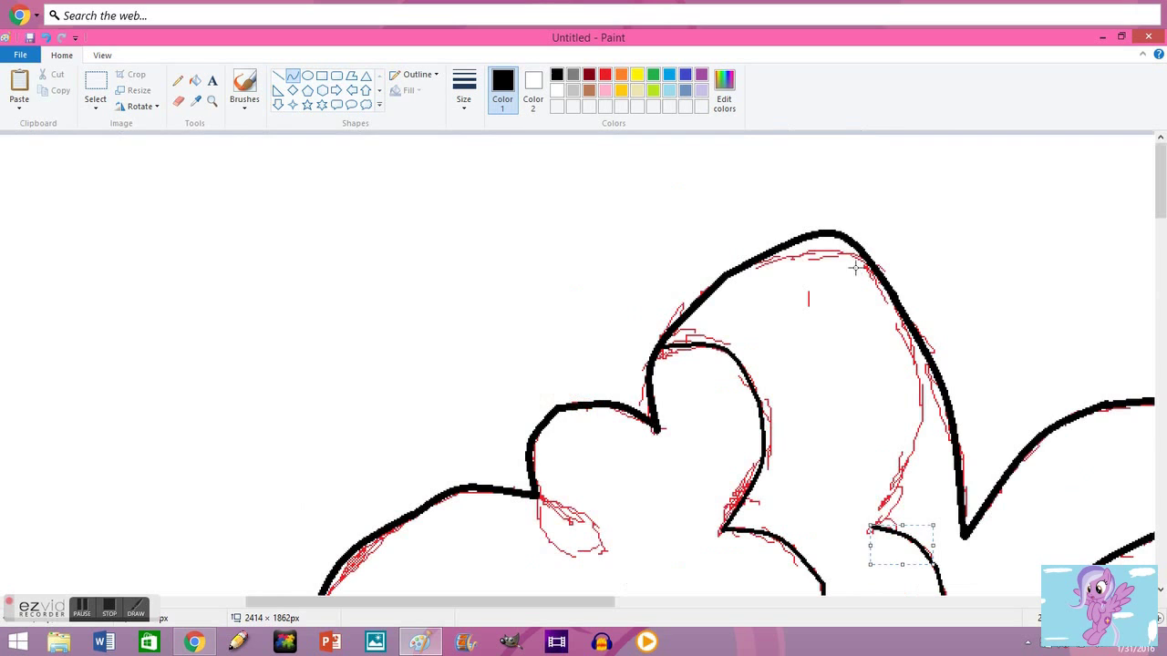
Trace the thin inner line of the tall top lobe and the small curl beside the front lobe
{"action": "left_click_drag", "start_coordinate": [902, 359], "coordinate": [761, 261]}
{"action": "left_click_drag", "start_coordinate": [831, 310], "coordinate": [834, 253]}
{"action": "left_click_drag", "start_coordinate": [919, 443], "coordinate": [921, 436]}
{"action": "left_click_drag", "start_coordinate": [540, 499], "coordinate": [603, 549]}
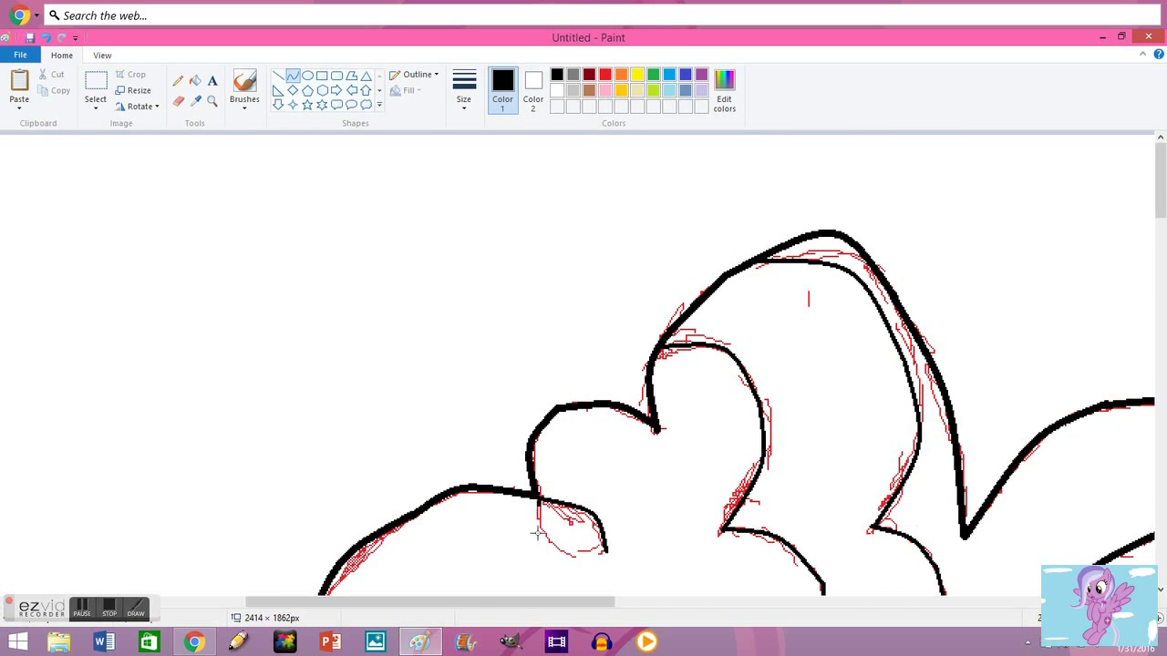
{"action": "left_click_drag", "start_coordinate": [537, 535], "coordinate": [540, 538]}
Trace the thin inner line of the mane's rear lobe and the first bulge of the lower mane's stripe
{"action": "scroll", "coordinate": [592, 538], "scroll_direction": "right", "scroll_amount": 10}
{"action": "scroll", "coordinate": [592, 538], "scroll_direction": "down", "scroll_amount": 4}
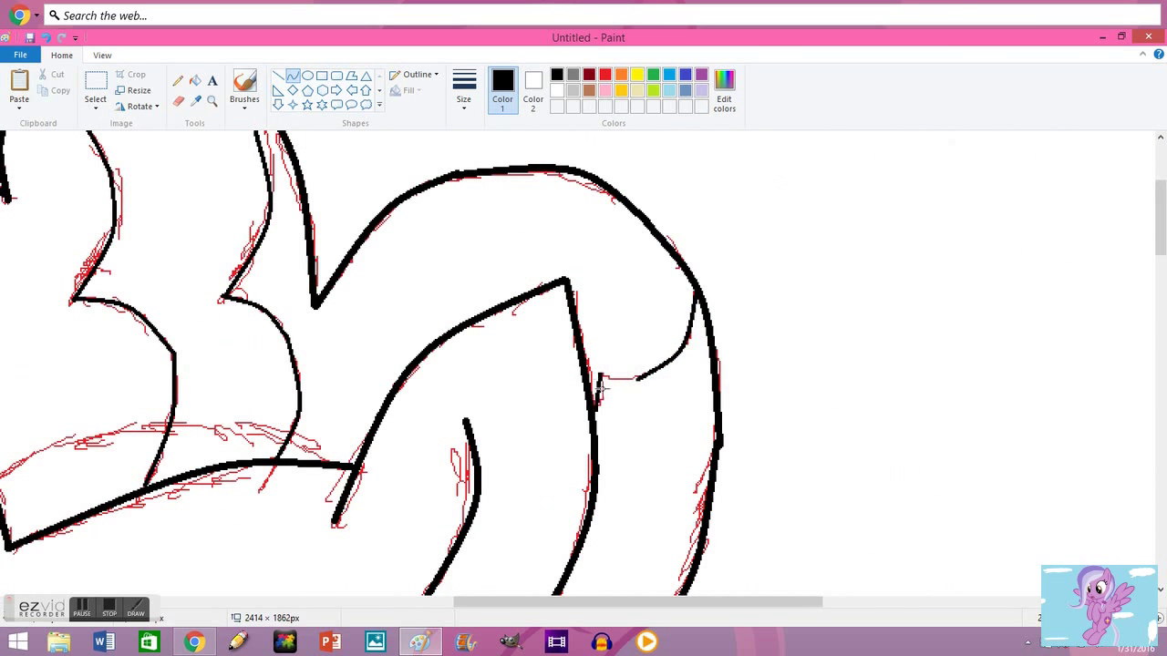
{"action": "scroll", "coordinate": [602, 376], "scroll_direction": "down", "scroll_amount": 5}
{"action": "left_click_drag", "start_coordinate": [685, 324], "coordinate": [709, 453]}
{"action": "left_click_drag", "start_coordinate": [702, 388], "coordinate": [725, 383]}
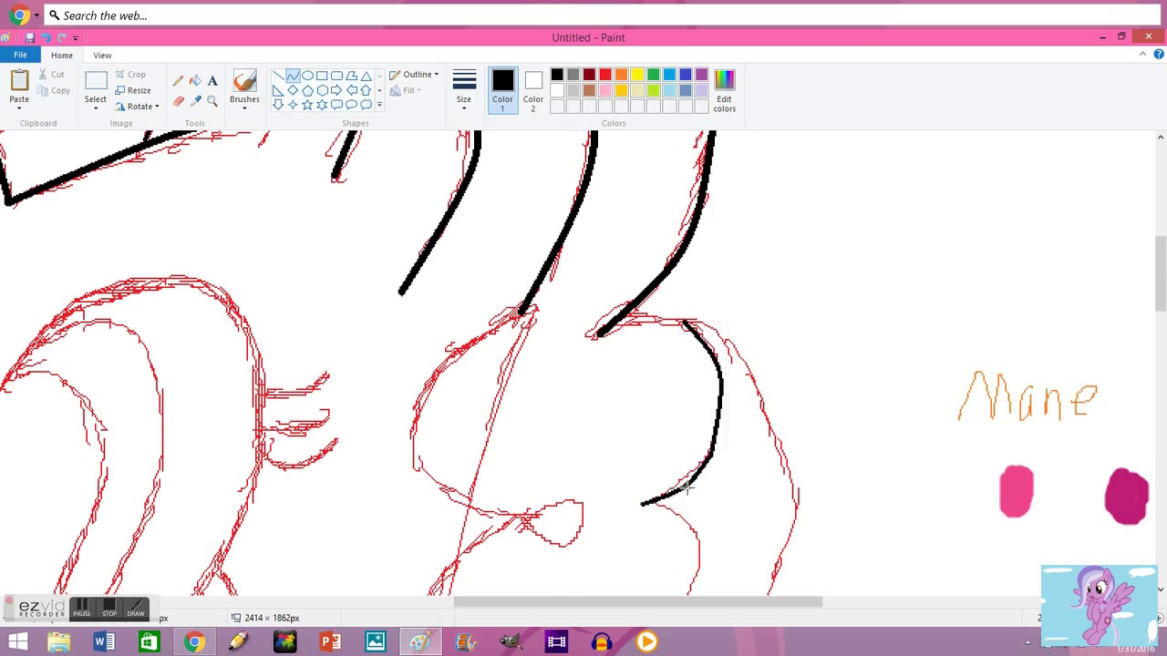
Continue the lower mane's thin wavy inner stripe through its next bulges toward the end of the curl
{"action": "scroll", "coordinate": [688, 489], "scroll_direction": "down", "scroll_amount": 4}
{"action": "left_click_drag", "start_coordinate": [646, 268], "coordinate": [594, 438]}
{"action": "left_click_drag", "start_coordinate": [675, 328], "coordinate": [686, 303]}
{"action": "scroll", "coordinate": [685, 302], "scroll_direction": "down", "scroll_amount": 4}
{"action": "left_click_drag", "start_coordinate": [594, 211], "coordinate": [601, 347]}
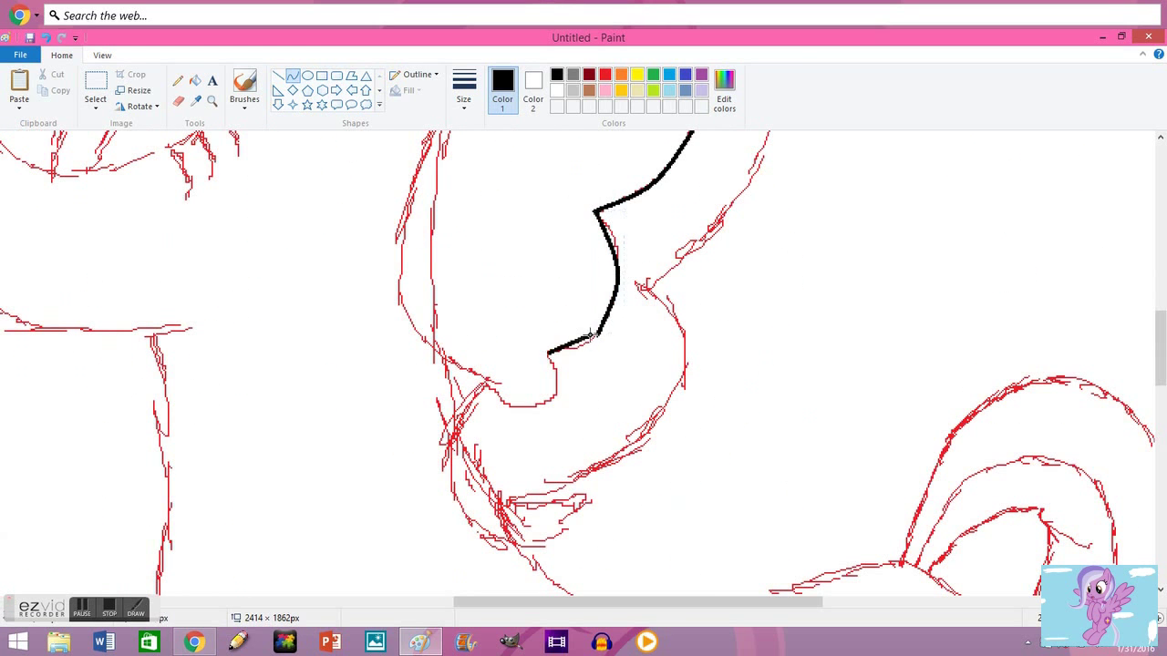
Trace the tail's thin inner stripe from its base over the upper arch and down the other side
{"action": "scroll", "coordinate": [703, 552], "scroll_direction": "right", "scroll_amount": 6}
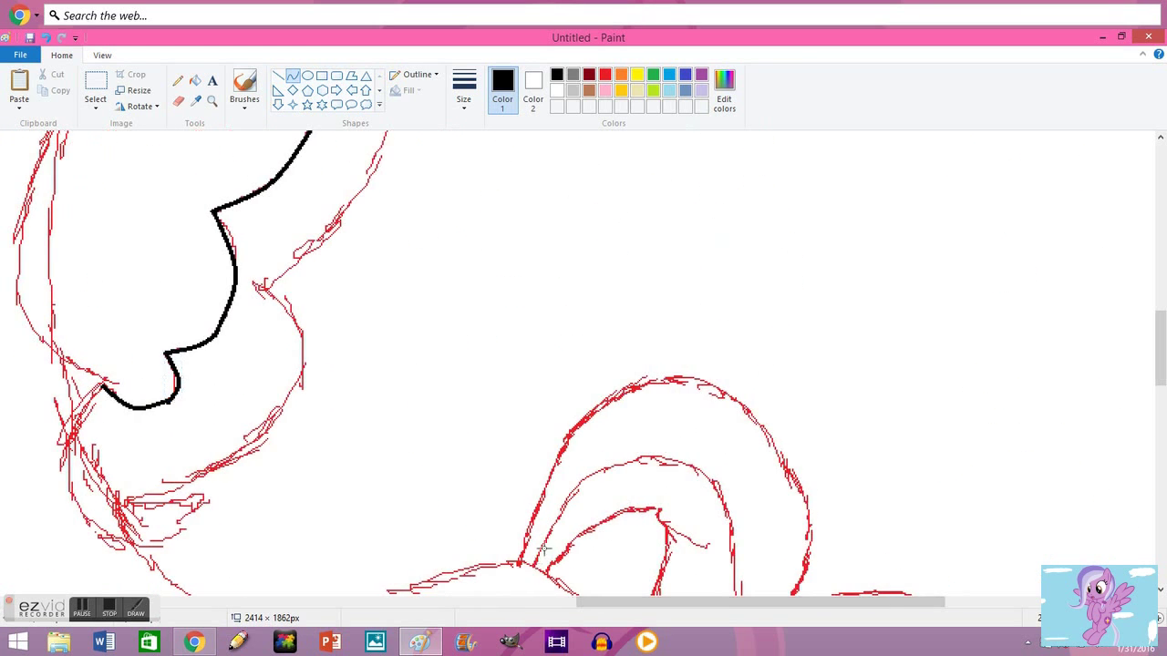
{"action": "left_click_drag", "start_coordinate": [635, 462], "coordinate": [730, 554]}
{"action": "left_click_drag", "start_coordinate": [729, 538], "coordinate": [712, 461]}
{"action": "scroll", "coordinate": [712, 461], "scroll_direction": "down", "scroll_amount": 3}
{"action": "left_click_drag", "start_coordinate": [726, 327], "coordinate": [721, 547]}
Extend the tail's thin inner stripe through the middle bulge and down into the lower tail
{"action": "scroll", "coordinate": [772, 505], "scroll_direction": "down", "scroll_amount": 3}
{"action": "scroll", "coordinate": [771, 505], "scroll_direction": "down", "scroll_amount": 1}
{"action": "left_click_drag", "start_coordinate": [806, 488], "coordinate": [818, 351]}
{"action": "scroll", "coordinate": [818, 351], "scroll_direction": "up", "scroll_amount": 3}
{"action": "left_click_drag", "start_coordinate": [785, 456], "coordinate": [793, 511]}
{"action": "scroll", "coordinate": [714, 432], "scroll_direction": "down", "scroll_amount": 3}
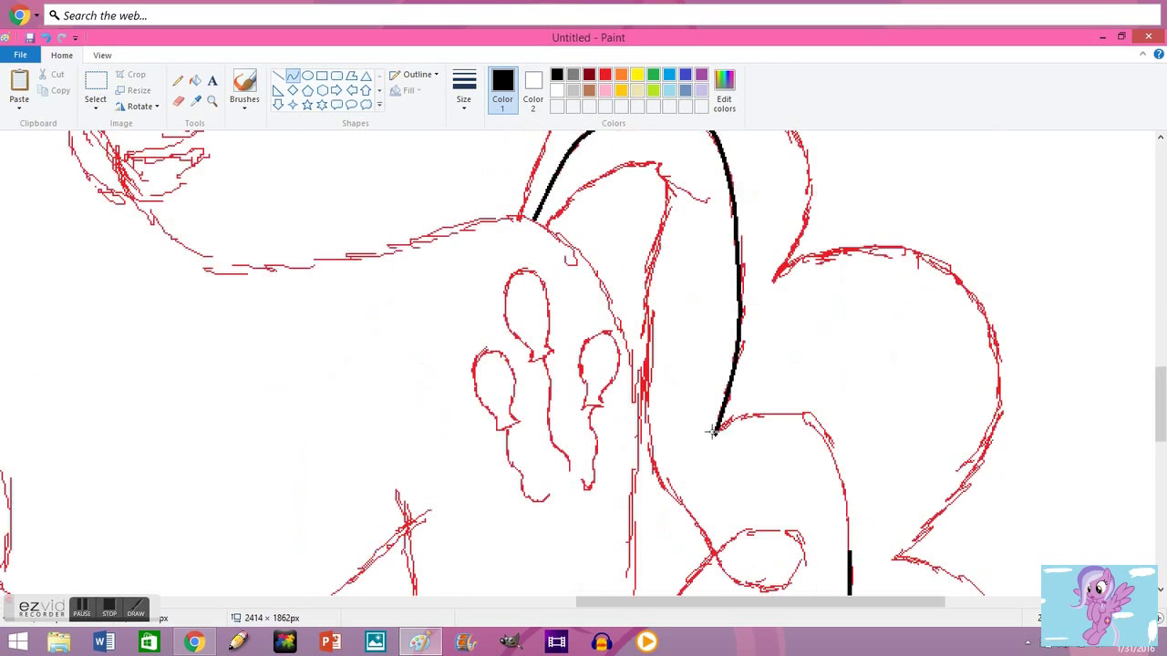
{"action": "left_click_drag", "start_coordinate": [840, 460], "coordinate": [847, 553]}
{"action": "scroll", "coordinate": [876, 547], "scroll_direction": "down", "scroll_amount": 3}
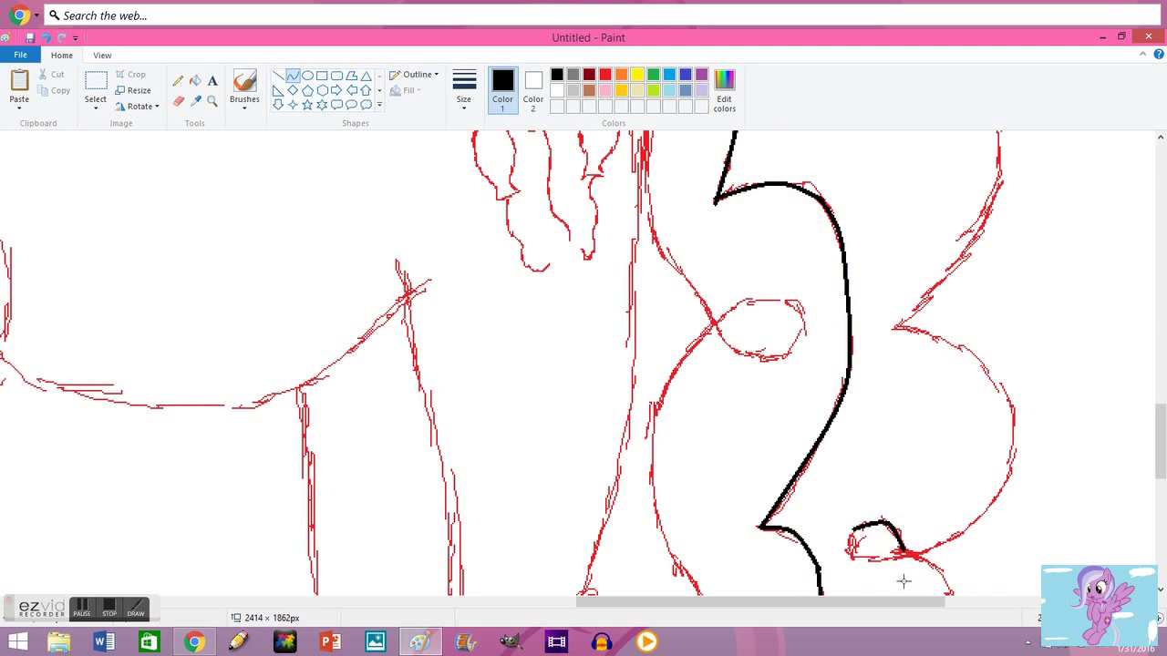
Outline the small curl loop on the tail's inner edge with thin black curves
{"action": "scroll", "coordinate": [899, 488], "scroll_direction": "up", "scroll_amount": 3}
{"action": "left_click_drag", "start_coordinate": [716, 554], "coordinate": [798, 561]}
{"action": "scroll", "coordinate": [660, 411], "scroll_direction": "up", "scroll_amount": 5}
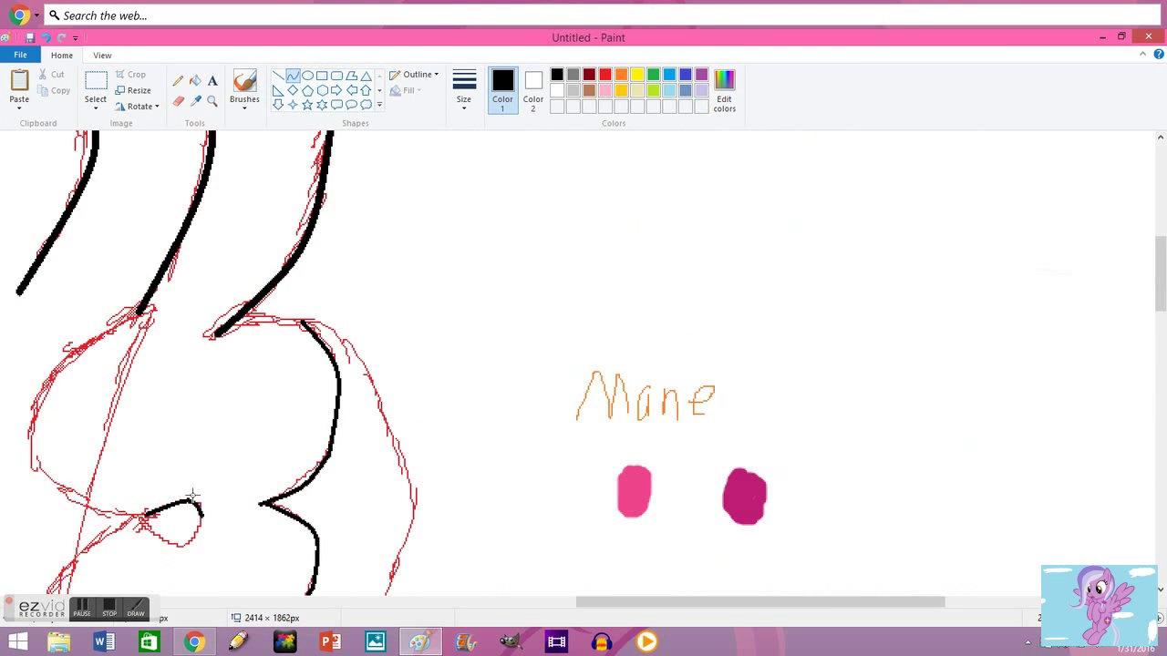
Choose a thicker line width and trace the front lobe of the lower mane with the Curve tool
{"action": "scroll", "coordinate": [584, 364], "scroll_direction": "left", "scroll_amount": 5}
{"action": "scroll", "coordinate": [583, 365], "scroll_direction": "down", "scroll_amount": 1}
{"action": "left_click", "coordinate": [465, 100]}
{"action": "left_click", "coordinate": [493, 195]}
{"action": "left_click", "coordinate": [292, 77]}
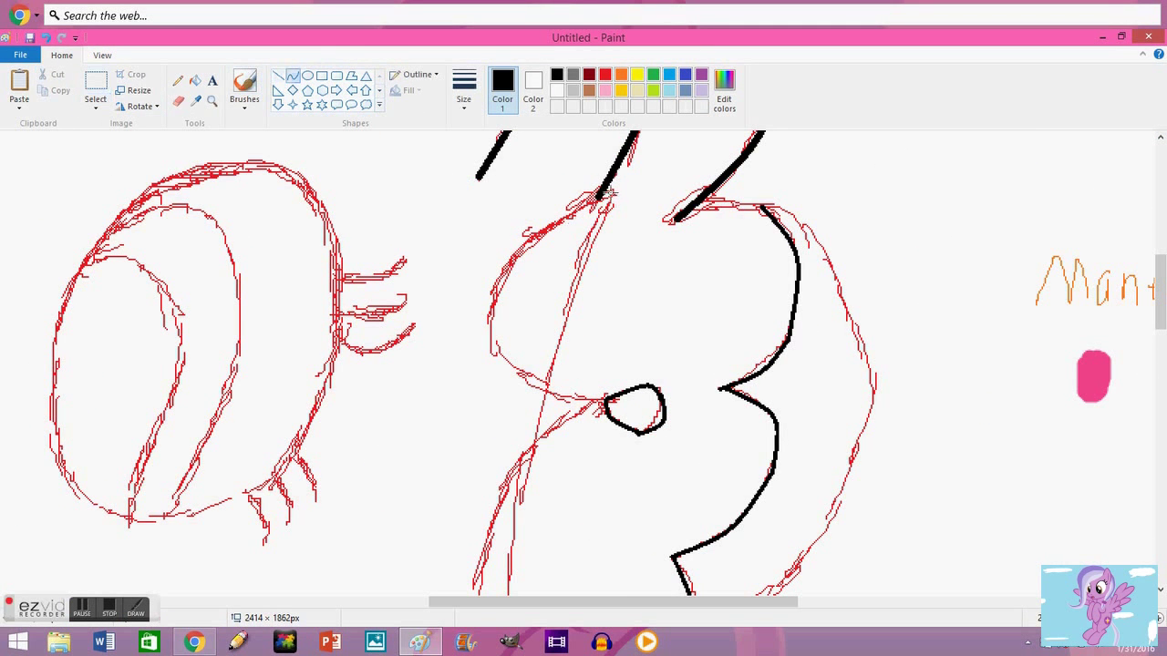
{"action": "left_click_drag", "start_coordinate": [499, 271], "coordinate": [620, 193]}
{"action": "left_click_drag", "start_coordinate": [496, 355], "coordinate": [611, 397]}
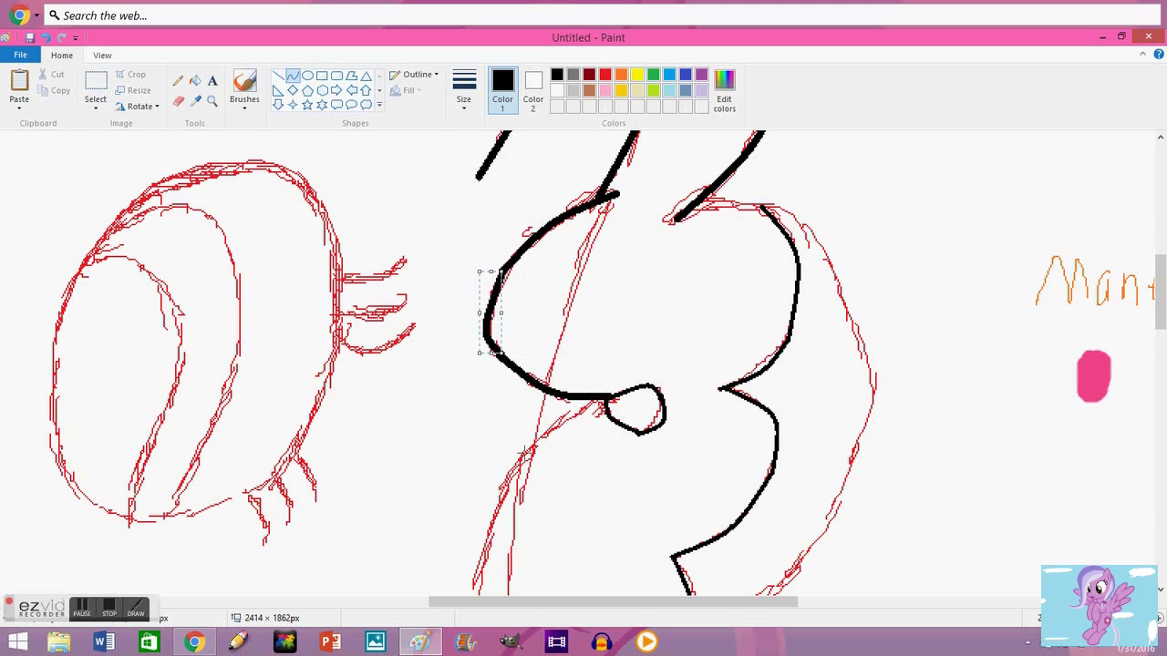
Trace the lower mane's front edge from the small loop down around the curled tip
{"action": "left_click_drag", "start_coordinate": [494, 512], "coordinate": [608, 401]}
{"action": "scroll", "coordinate": [573, 504], "scroll_direction": "down", "scroll_amount": 3}
{"action": "left_click_drag", "start_coordinate": [488, 417], "coordinate": [474, 438]}
{"action": "scroll", "coordinate": [474, 438], "scroll_direction": "down", "scroll_amount": 2}
{"action": "left_click_drag", "start_coordinate": [575, 385], "coordinate": [526, 474]}
{"action": "left_click_drag", "start_coordinate": [526, 475], "coordinate": [523, 414]}
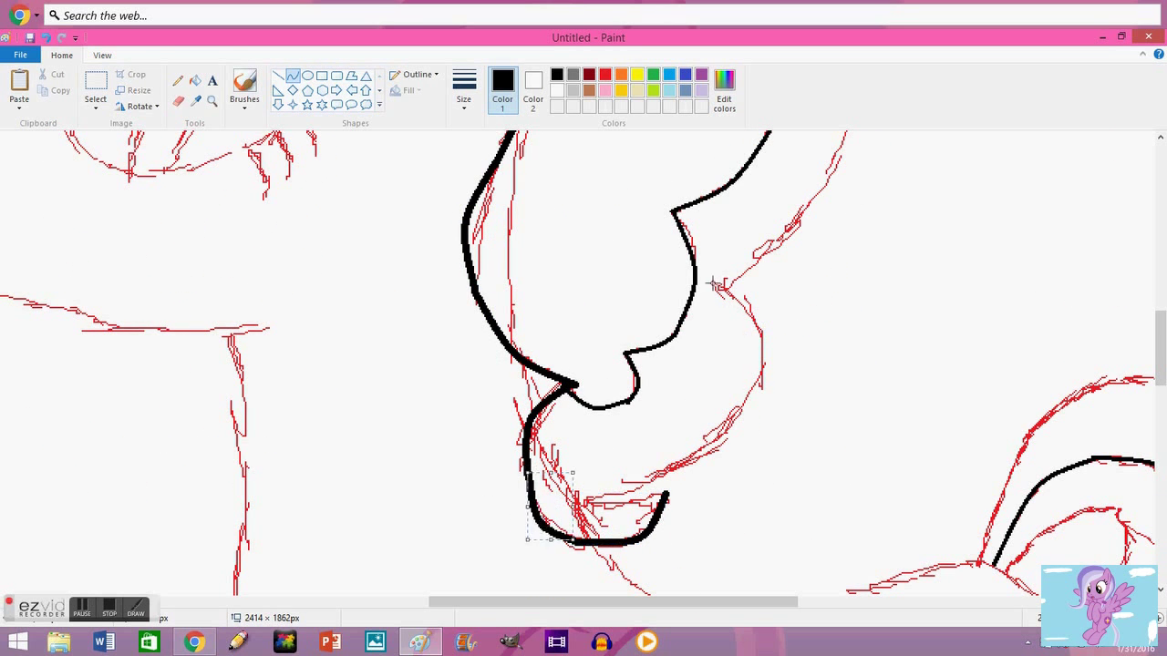
Trace the lower mane's back edge, covering the bottom lobe and the large bulge above it
{"action": "left_click_drag", "start_coordinate": [766, 404], "coordinate": [758, 389]}
{"action": "left_click_drag", "start_coordinate": [679, 460], "coordinate": [674, 545]}
{"action": "scroll", "coordinate": [668, 493], "scroll_direction": "up", "scroll_amount": 3}
{"action": "left_click_drag", "start_coordinate": [707, 206], "coordinate": [856, 313]}
{"action": "left_click_drag", "start_coordinate": [816, 542], "coordinate": [878, 446]}
{"action": "scroll", "coordinate": [818, 311], "scroll_direction": "down", "scroll_amount": 2}
Trace the first stretch of the tail's outer arch rising from its base with a thick curve
{"action": "scroll", "coordinate": [818, 311], "scroll_direction": "right", "scroll_amount": 3}
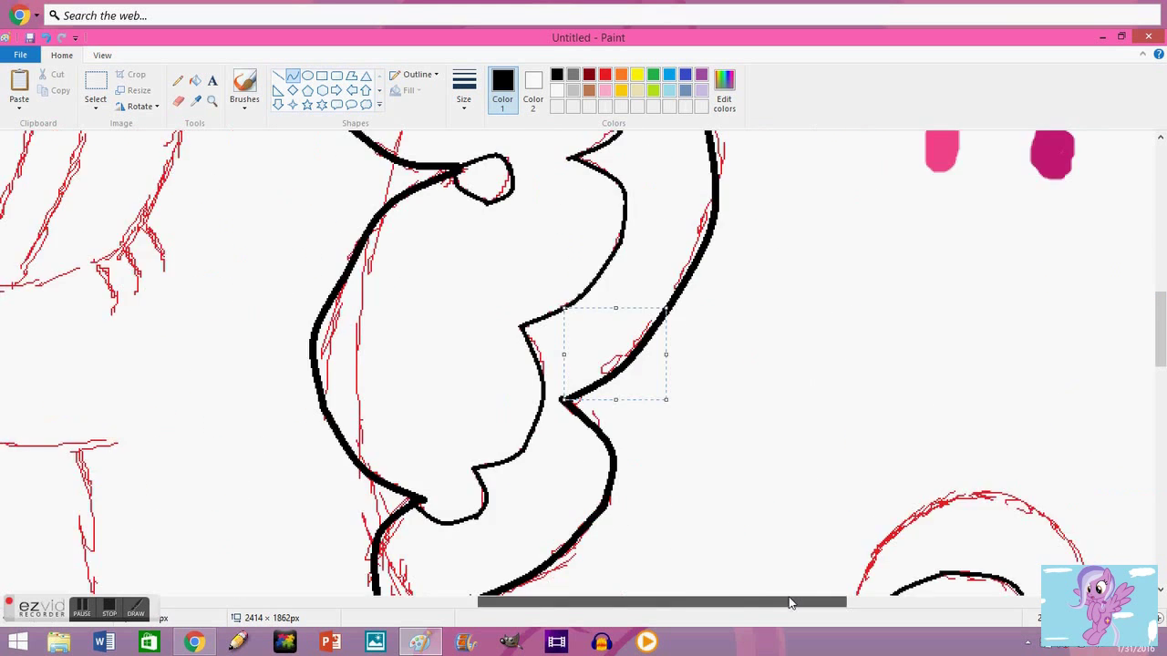
{"action": "scroll", "coordinate": [656, 365], "scroll_direction": "down", "scroll_amount": 4}
{"action": "left_click_drag", "start_coordinate": [542, 448], "coordinate": [656, 262]}
{"action": "left_click_drag", "start_coordinate": [620, 365], "coordinate": [729, 282]}
{"action": "scroll", "coordinate": [688, 480], "scroll_direction": "down", "scroll_amount": 5}
Trace the tail's inner edge from the small curl loop up toward its base
{"action": "scroll", "coordinate": [688, 480], "scroll_direction": "up", "scroll_amount": 3}
{"action": "left_click_drag", "start_coordinate": [735, 553], "coordinate": [670, 433]}
{"action": "left_click_drag", "start_coordinate": [702, 493], "coordinate": [693, 500]}
{"action": "left_click_drag", "start_coordinate": [670, 436], "coordinate": [679, 235]}
Trace the lower tail's front edge below the curl loop down to the end of the inner stripe
{"action": "scroll", "coordinate": [679, 235], "scroll_direction": "down", "scroll_amount": 5}
{"action": "scroll", "coordinate": [679, 273], "scroll_direction": "down", "scroll_amount": 4}
{"action": "mouse_move", "coordinate": [678, 326]}
{"action": "left_mouse_down"}
{"action": "mouse_move", "coordinate": [742, 195]}
{"action": "mouse_move", "coordinate": [826, 483]}
{"action": "left_mouse_up"}
{"action": "scroll", "coordinate": [742, 195], "scroll_direction": "down", "scroll_amount": 3}
{"action": "left_click_drag", "start_coordinate": [751, 347], "coordinate": [698, 351]}
Trace the hooked tip at the tail's bottom and the short edge below the small rear loop
{"action": "left_click_drag", "start_coordinate": [1018, 424], "coordinate": [961, 527]}
{"action": "left_click_drag", "start_coordinate": [990, 475], "coordinate": [1027, 497]}
{"action": "left_click", "coordinate": [900, 517]}
{"action": "left_click_drag", "start_coordinate": [1018, 424], "coordinate": [932, 475]}
{"action": "left_click_drag", "start_coordinate": [925, 324], "coordinate": [978, 401]}
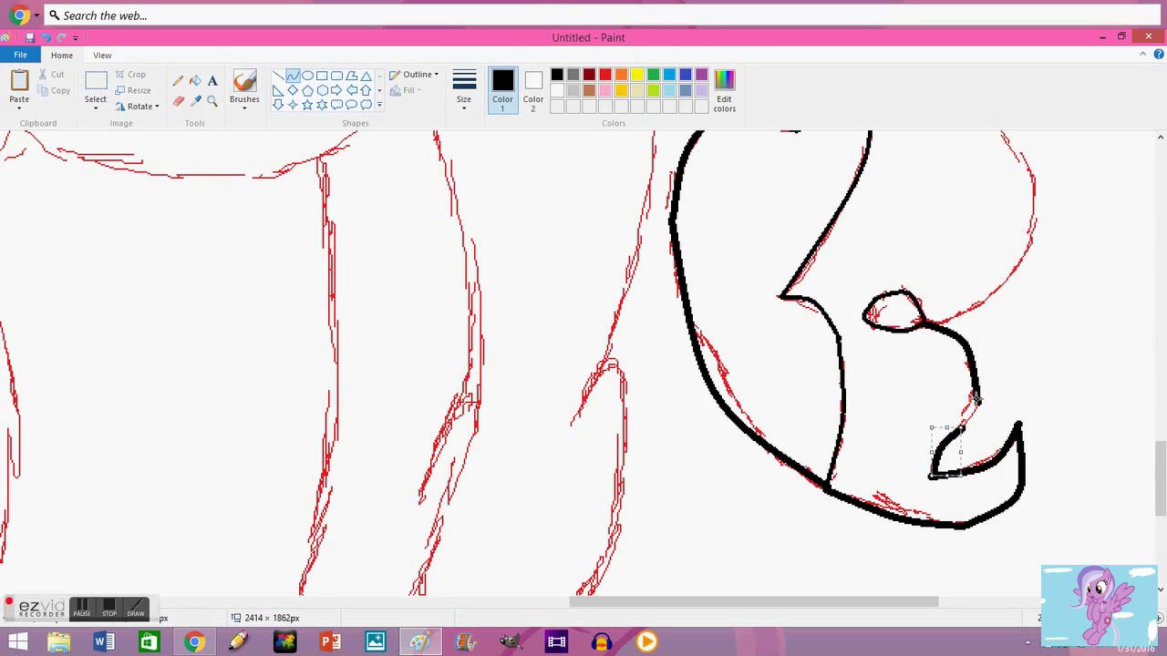
Trace the tail's lower rear lobe from the small loop up to the notch above it
{"action": "scroll", "coordinate": [976, 398], "scroll_direction": "up", "scroll_amount": 2}
{"action": "left_click_drag", "start_coordinate": [926, 438], "coordinate": [1032, 352]}
{"action": "scroll", "coordinate": [1032, 352], "scroll_direction": "up", "scroll_amount": 2}
{"action": "left_click_drag", "start_coordinate": [1036, 424], "coordinate": [915, 328]}
{"action": "left_click_drag", "start_coordinate": [980, 376], "coordinate": [1038, 447]}
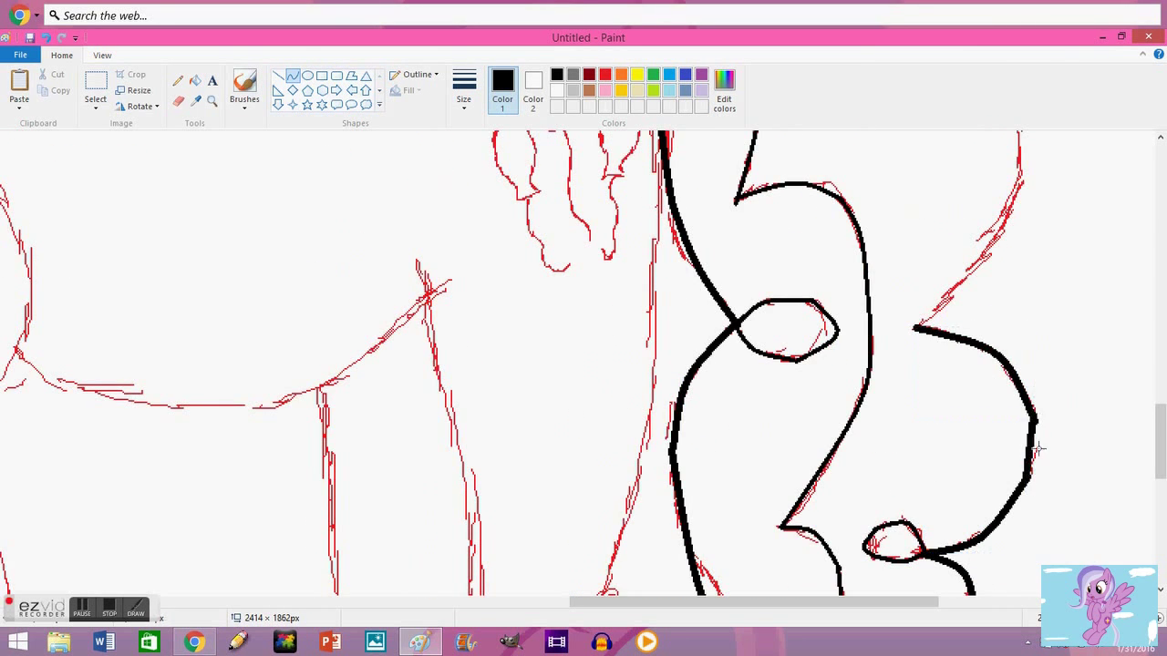
Trace the tail's middle rear lobe and the outer side of its top arch with thick curves
{"action": "scroll", "coordinate": [1038, 447], "scroll_direction": "up", "scroll_amount": 4}
{"action": "left_click_drag", "start_coordinate": [1019, 340], "coordinate": [922, 558]}
{"action": "left_click_drag", "start_coordinate": [1003, 437], "coordinate": [1024, 443]}
{"action": "left_click_drag", "start_coordinate": [791, 273], "coordinate": [973, 259]}
{"action": "left_click_drag", "start_coordinate": [883, 266], "coordinate": [883, 233]}
{"action": "left_click_drag", "start_coordinate": [966, 260], "coordinate": [1019, 339]}
{"action": "scroll", "coordinate": [1019, 339], "scroll_direction": "up", "scroll_amount": 4}
{"action": "mouse_move", "coordinate": [667, 265]}
{"action": "left_mouse_down"}
{"action": "mouse_move", "coordinate": [825, 361]}
{"action": "mouse_move", "coordinate": [792, 509]}
{"action": "left_mouse_up"}
Trace the pony's jawline and smiling mouth line with thick black curves
{"action": "left_click_drag", "start_coordinate": [682, 602], "coordinate": [401, 603]}
{"action": "mouse_move", "coordinate": [142, 310]}
{"action": "left_mouse_down"}
{"action": "mouse_move", "coordinate": [427, 413]}
{"action": "mouse_move", "coordinate": [611, 444]}
{"action": "left_mouse_up"}
{"action": "left_click_drag", "start_coordinate": [510, 447], "coordinate": [529, 451]}
{"action": "left_click_drag", "start_coordinate": [143, 308], "coordinate": [307, 294]}
{"action": "left_click_drag", "start_coordinate": [225, 301], "coordinate": [232, 315]}
{"action": "scroll", "coordinate": [233, 316], "scroll_direction": "up", "scroll_amount": 2}
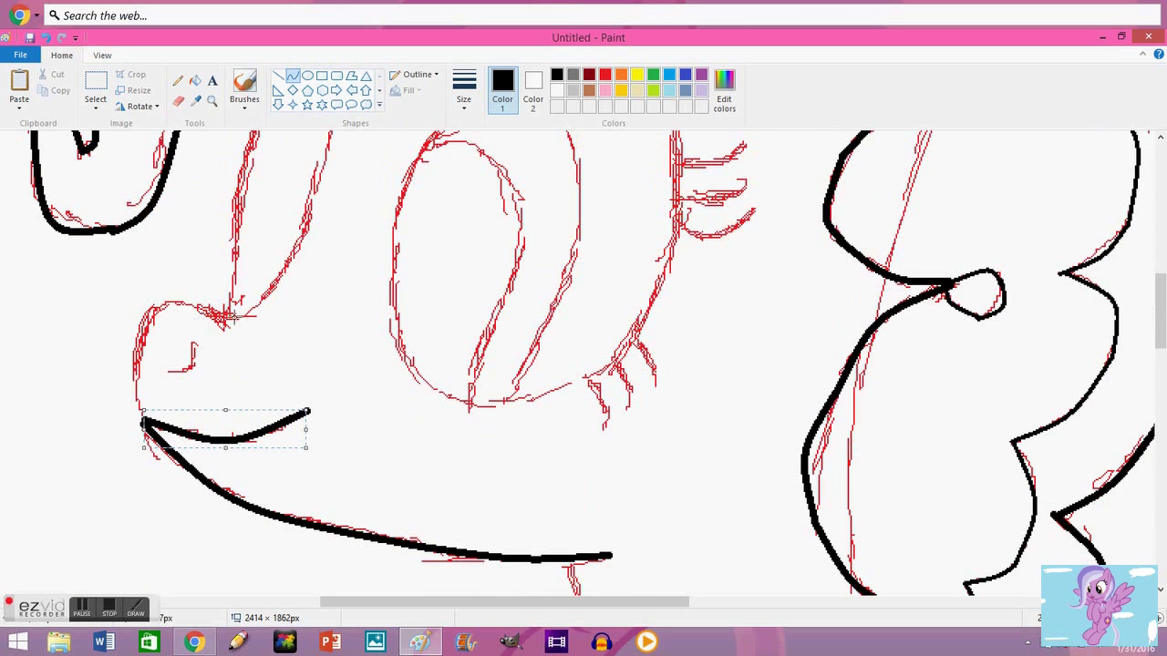
{"action": "scroll", "coordinate": [597, 570], "scroll_direction": "down", "scroll_amount": 5}
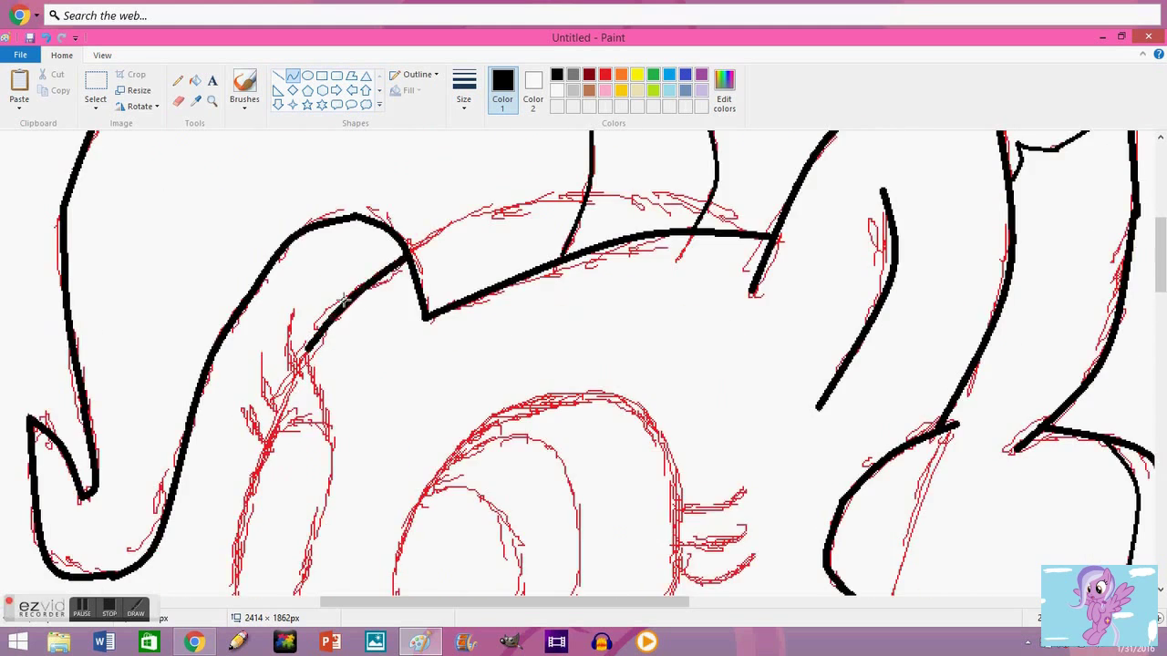
Trace the pony's back line from the lower mane to the base of the tail
{"action": "scroll", "coordinate": [597, 570], "scroll_direction": "right", "scroll_amount": 8}
{"action": "scroll", "coordinate": [597, 569], "scroll_direction": "up", "scroll_amount": 5}
{"action": "scroll", "coordinate": [597, 570], "scroll_direction": "down", "scroll_amount": 5}
{"action": "scroll", "coordinate": [597, 570], "scroll_direction": "right", "scroll_amount": 3}
{"action": "left_click_drag", "start_coordinate": [601, 348], "coordinate": [530, 339]}
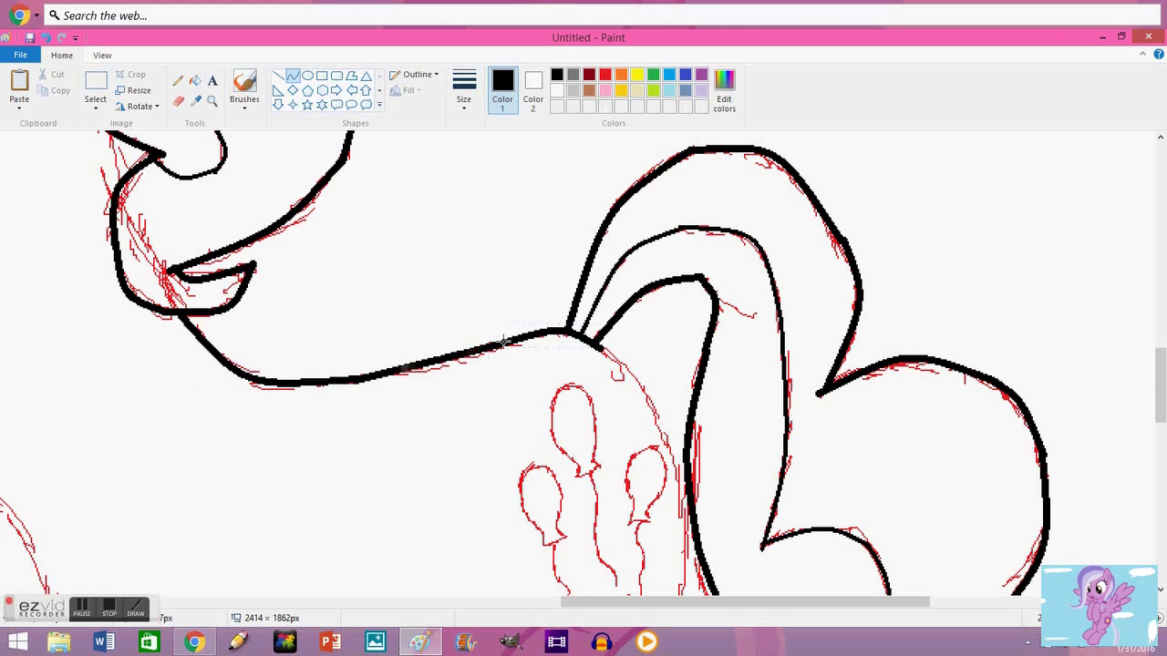
Trace the rump and the rear edges of the hind legs with thick black curves
{"action": "scroll", "coordinate": [444, 359], "scroll_direction": "down", "scroll_amount": 10}
{"action": "scroll", "coordinate": [444, 358], "scroll_direction": "up", "scroll_amount": 6}
{"action": "scroll", "coordinate": [505, 271], "scroll_direction": "down", "scroll_amount": 4}
{"action": "left_click_drag", "start_coordinate": [508, 274], "coordinate": [447, 462]}
{"action": "mouse_move", "coordinate": [638, 244]}
{"action": "left_mouse_down"}
{"action": "mouse_move", "coordinate": [651, 342]}
{"action": "mouse_move", "coordinate": [520, 504]}
{"action": "mouse_move", "coordinate": [447, 501]}
{"action": "left_mouse_up"}
{"action": "scroll", "coordinate": [602, 538], "scroll_direction": "up", "scroll_amount": 5}
{"action": "mouse_move", "coordinate": [679, 223]}
{"action": "left_mouse_down"}
{"action": "mouse_move", "coordinate": [620, 524]}
{"action": "mouse_move", "coordinate": [603, 510]}
{"action": "left_mouse_up"}
Trace the belly line and the front edge of the near hind leg
{"action": "scroll", "coordinate": [602, 538], "scroll_direction": "up", "scroll_amount": 5}
{"action": "scroll", "coordinate": [79, 411], "scroll_direction": "left", "scroll_amount": 6}
{"action": "mouse_move", "coordinate": [352, 468]}
{"action": "left_mouse_down"}
{"action": "mouse_move", "coordinate": [639, 513]}
{"action": "mouse_move", "coordinate": [758, 412]}
{"action": "left_mouse_up"}
{"action": "scroll", "coordinate": [703, 474], "scroll_direction": "down", "scroll_amount": 5}
{"action": "left_click_drag", "start_coordinate": [659, 274], "coordinate": [647, 574]}
Trace the bottom edge of the near hind leg and the short overlapping line behind its knee
{"action": "scroll", "coordinate": [715, 404], "scroll_direction": "down", "scroll_amount": 5}
{"action": "left_click_drag", "start_coordinate": [642, 390], "coordinate": [756, 383]}
{"action": "left_click_drag", "start_coordinate": [717, 394], "coordinate": [718, 402]}
{"action": "scroll", "coordinate": [621, 380], "scroll_direction": "up", "scroll_amount": 7}
{"action": "left_click_drag", "start_coordinate": [755, 573], "coordinate": [809, 438]}
{"action": "scroll", "coordinate": [802, 399], "scroll_direction": "down", "scroll_amount": 2}
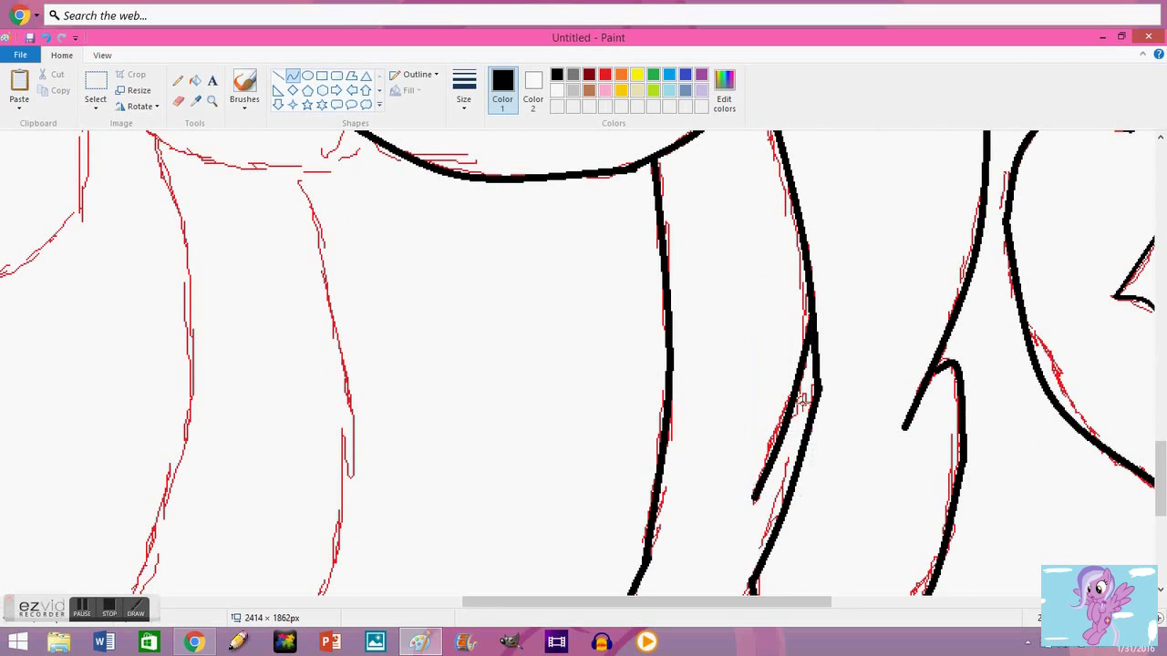
Trace both edges and the hoof of the standing foreleg with thick black curves
{"action": "left_click_drag", "start_coordinate": [297, 166], "coordinate": [338, 559]}
{"action": "left_click_drag", "start_coordinate": [342, 365], "coordinate": [352, 351]}
{"action": "left_click_drag", "start_coordinate": [157, 137], "coordinate": [165, 503]}
{"action": "left_click_drag", "start_coordinate": [187, 339], "coordinate": [196, 338]}
{"action": "scroll", "coordinate": [182, 365], "scroll_direction": "down", "scroll_amount": 2}
{"action": "mouse_move", "coordinate": [164, 392]}
{"action": "left_mouse_down"}
{"action": "mouse_move", "coordinate": [151, 469]}
{"action": "mouse_move", "coordinate": [169, 536]}
{"action": "left_mouse_up"}
{"action": "mouse_move", "coordinate": [137, 511]}
{"action": "left_mouse_down"}
{"action": "mouse_move", "coordinate": [114, 542]}
{"action": "mouse_move", "coordinate": [332, 448]}
{"action": "left_mouse_up"}
{"action": "mouse_move", "coordinate": [273, 511]}
{"action": "left_mouse_down"}
{"action": "mouse_move", "coordinate": [255, 545]}
{"action": "mouse_move", "coordinate": [223, 543]}
{"action": "left_mouse_up"}
Trace the underside of the raised foreleg's upper part and the rounded elbow beneath the chest
{"action": "scroll", "coordinate": [428, 437], "scroll_direction": "up", "scroll_amount": 6}
{"action": "left_click_drag", "start_coordinate": [259, 486], "coordinate": [49, 332]}
{"action": "left_click", "coordinate": [101, 323]}
{"action": "scroll", "coordinate": [100, 323], "scroll_direction": "left", "scroll_amount": 8}
{"action": "scroll", "coordinate": [547, 347], "scroll_direction": "down", "scroll_amount": 4}
{"action": "left_click_drag", "start_coordinate": [785, 343], "coordinate": [675, 403]}
{"action": "left_click", "coordinate": [734, 401]}
{"action": "left_click", "coordinate": [660, 394]}
Trace the inner and outer edges and the hoof of the raised foreleg
{"action": "mouse_move", "coordinate": [523, 213]}
{"action": "left_mouse_down"}
{"action": "mouse_move", "coordinate": [456, 482]}
{"action": "mouse_move", "coordinate": [493, 461]}
{"action": "left_mouse_up"}
{"action": "left_click", "coordinate": [511, 383]}
{"action": "scroll", "coordinate": [455, 364], "scroll_direction": "up", "scroll_amount": 3}
{"action": "left_click_drag", "start_coordinate": [482, 333], "coordinate": [403, 438]}
{"action": "scroll", "coordinate": [399, 205], "scroll_direction": "down", "scroll_amount": 3}
{"action": "mouse_move", "coordinate": [399, 205]}
{"action": "left_mouse_down"}
{"action": "mouse_move", "coordinate": [339, 511]}
{"action": "mouse_move", "coordinate": [495, 456]}
{"action": "left_mouse_up"}
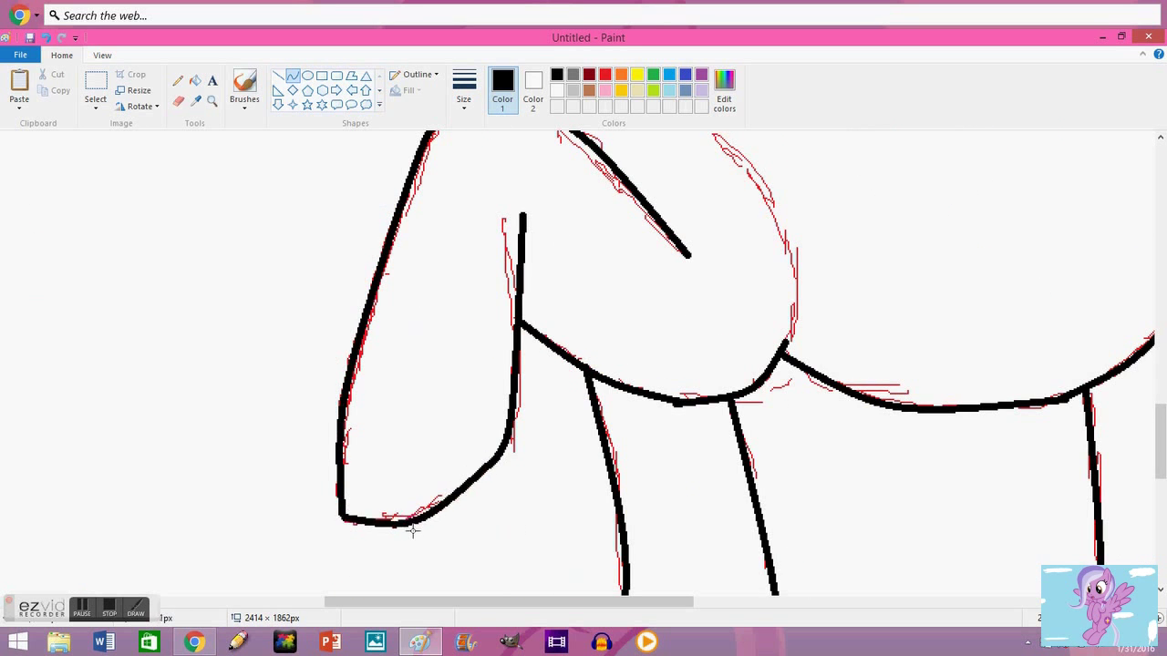
Trace the shoulder curve behind the raised foreleg and the front line of the neck
{"action": "scroll", "coordinate": [495, 456], "scroll_direction": "up", "scroll_amount": 3}
{"action": "mouse_move", "coordinate": [711, 246]}
{"action": "left_mouse_down"}
{"action": "mouse_move", "coordinate": [795, 362]}
{"action": "mouse_move", "coordinate": [786, 456]}
{"action": "left_mouse_up"}
{"action": "left_click", "coordinate": [806, 411]}
{"action": "scroll", "coordinate": [786, 456], "scroll_direction": "up", "scroll_amount": 3}
{"action": "left_click_drag", "start_coordinate": [554, 214], "coordinate": [554, 575]}
{"action": "left_click", "coordinate": [560, 492]}
Trace the near eye's upper lid and its three outer lashes with extra-thick black curves
{"action": "scroll", "coordinate": [638, 583], "scroll_direction": "up", "scroll_amount": 5}
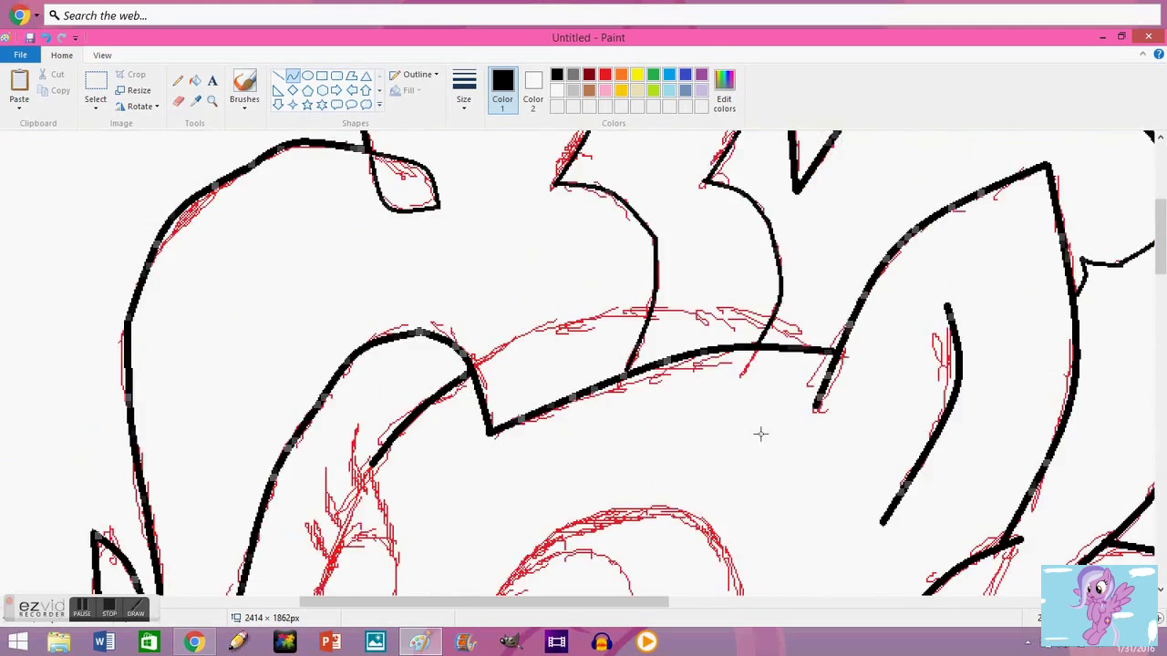
{"action": "left_click_drag", "start_coordinate": [464, 435], "coordinate": [615, 283]}
{"action": "left_click", "coordinate": [502, 306]}
{"action": "left_click", "coordinate": [501, 305]}
{"action": "left_click_drag", "start_coordinate": [723, 317], "coordinate": [743, 460]}
{"action": "left_click_drag", "start_coordinate": [734, 365], "coordinate": [687, 273]}
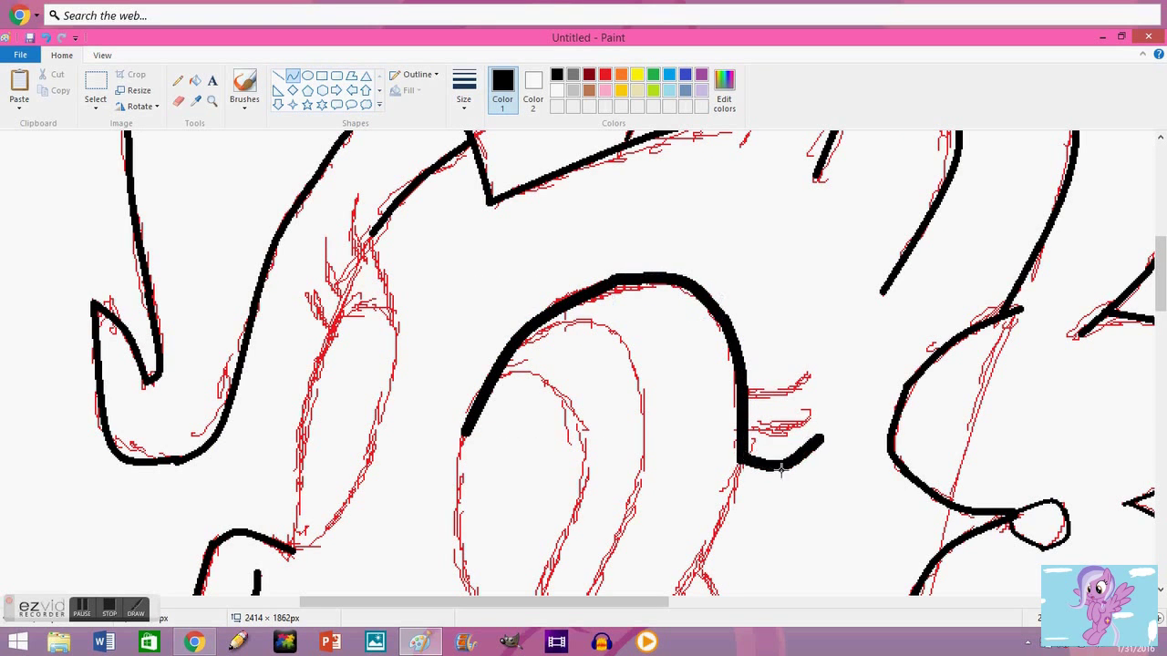
{"action": "scroll", "coordinate": [603, 392], "scroll_direction": "down", "scroll_amount": 3}
Trace the far eye's thick inner edge, its uppermost lash and the thinner face line down to the muzzle
{"action": "scroll", "coordinate": [474, 346], "scroll_direction": "up", "scroll_amount": 6}
{"action": "left_click_drag", "start_coordinate": [357, 301], "coordinate": [383, 533]}
{"action": "left_click_drag", "start_coordinate": [387, 438], "coordinate": [411, 381]}
{"action": "key", "text": "ctrl+z"}
{"action": "scroll", "coordinate": [365, 365], "scroll_direction": "down", "scroll_amount": 3}
{"action": "left_click_drag", "start_coordinate": [366, 239], "coordinate": [292, 551]}
{"action": "left_click_drag", "start_coordinate": [330, 401], "coordinate": [299, 402]}
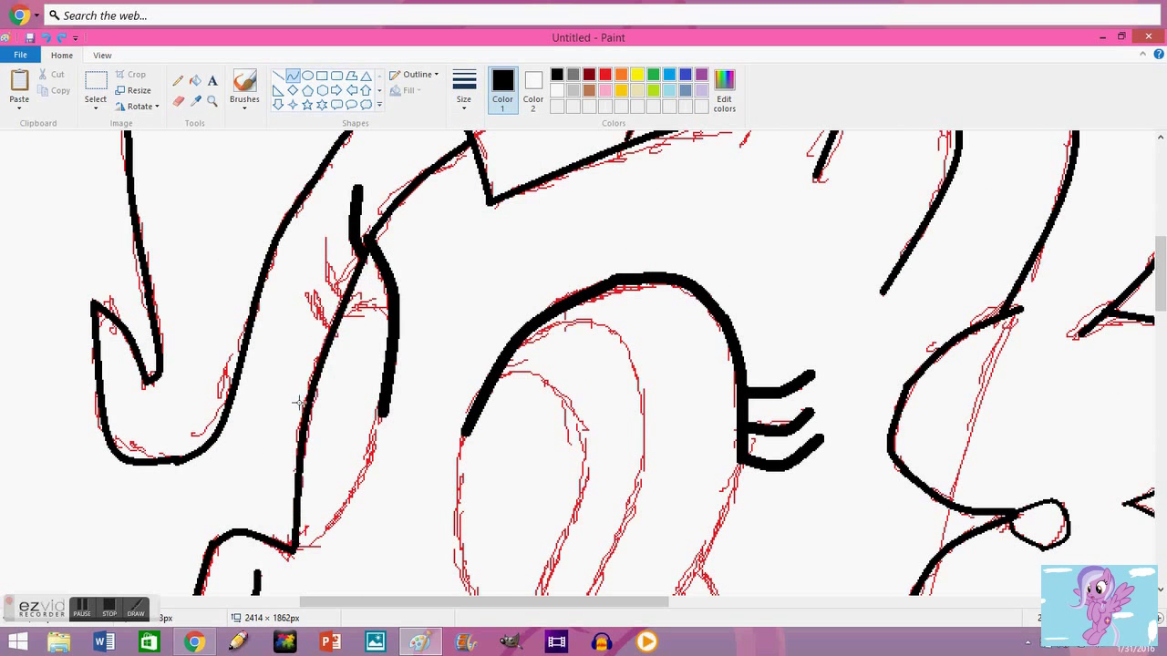
Complete the far eye with its two remaining lashes and the lower edge down to the muzzle
{"action": "scroll", "coordinate": [324, 460], "scroll_direction": "up", "scroll_amount": 6}
{"action": "scroll", "coordinate": [542, 247], "scroll_direction": "down", "scroll_amount": 3}
{"action": "scroll", "coordinate": [541, 247], "scroll_direction": "up", "scroll_amount": 3}
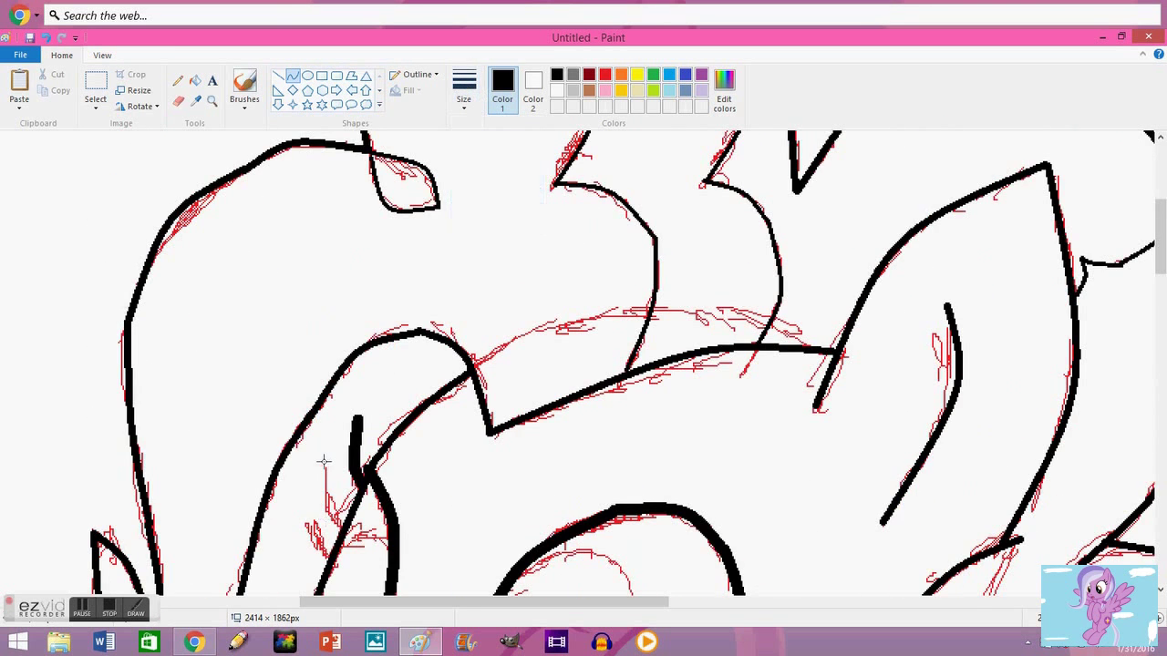
{"action": "scroll", "coordinate": [487, 474], "scroll_direction": "down", "scroll_amount": 5}
{"action": "scroll", "coordinate": [410, 273], "scroll_direction": "up", "scroll_amount": 5}
{"action": "scroll", "coordinate": [665, 341], "scroll_direction": "down", "scroll_amount": 5}
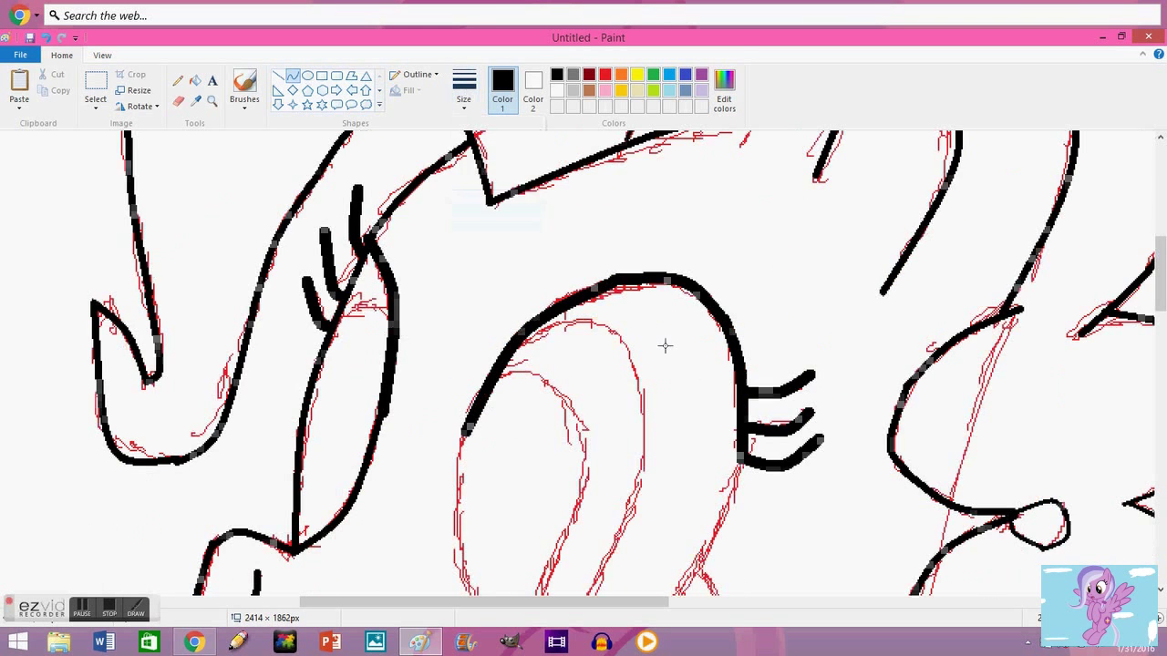
Trace the two nested iris and pupil curves inside the near eye
{"action": "scroll", "coordinate": [584, 365], "scroll_direction": "down", "scroll_amount": 3}
{"action": "mouse_move", "coordinate": [515, 235]}
{"action": "left_mouse_down"}
{"action": "mouse_move", "coordinate": [625, 229]}
{"action": "mouse_move", "coordinate": [583, 205]}
{"action": "mouse_move", "coordinate": [653, 292]}
{"action": "mouse_move", "coordinate": [574, 516]}
{"action": "left_mouse_up"}
{"action": "left_click_drag", "start_coordinate": [498, 266], "coordinate": [588, 340]}
{"action": "left_click_drag", "start_coordinate": [547, 293], "coordinate": [548, 248]}
{"action": "left_click_drag", "start_coordinate": [588, 340], "coordinate": [538, 517]}
{"action": "left_click_drag", "start_coordinate": [565, 429], "coordinate": [578, 436]}
Change the line size and draw three short lower lashes beneath the near eye
{"action": "left_click", "coordinate": [464, 91]}
{"action": "left_click", "coordinate": [472, 170]}
{"action": "left_click_drag", "start_coordinate": [698, 450], "coordinate": [721, 511]}
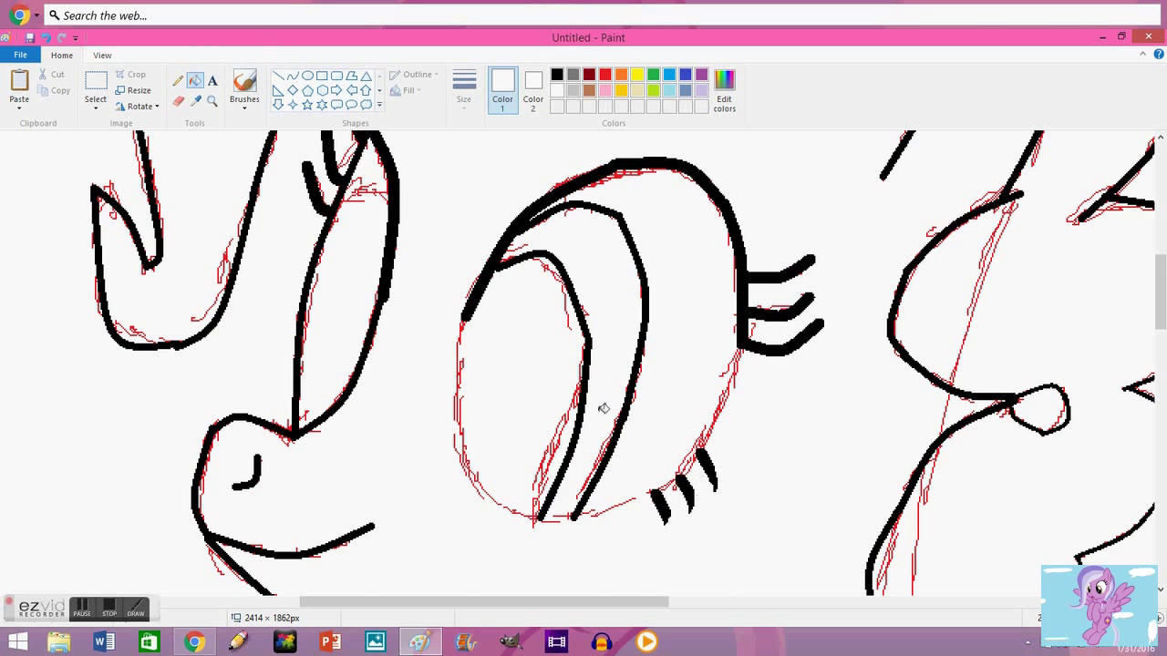
Trim the lash tips of both eyes to fine points with white pencil strokes and white fill
{"action": "scroll", "coordinate": [604, 408], "scroll_direction": "up", "scroll_amount": 6}
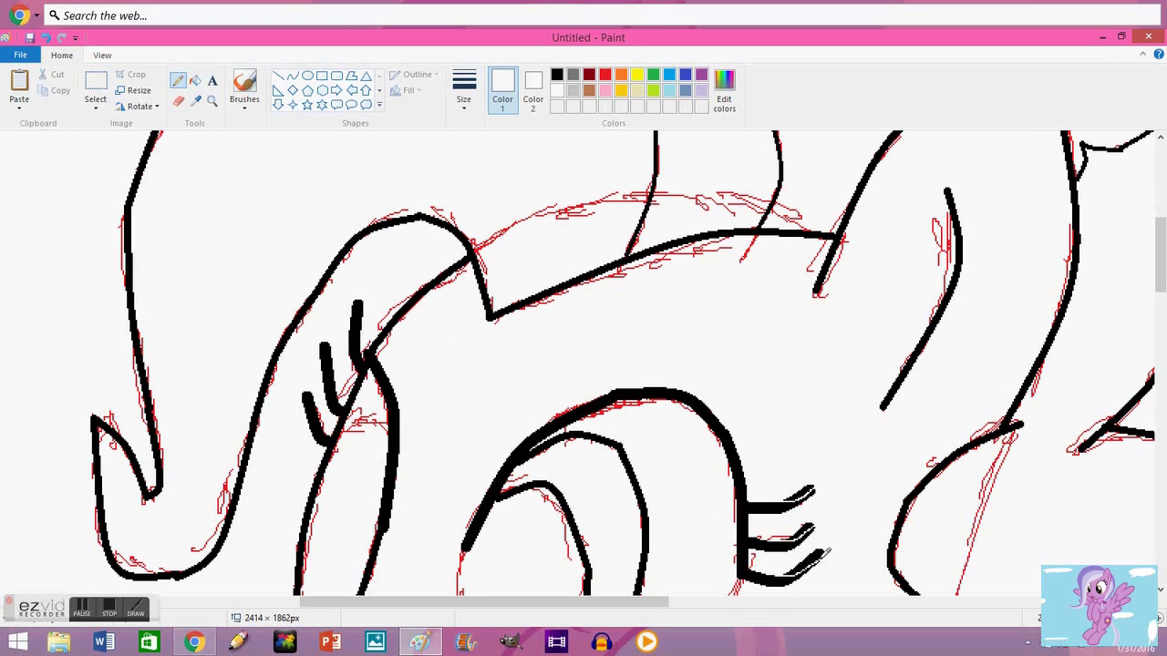
{"action": "key", "text": "ctrl+z"}
{"action": "scroll", "coordinate": [729, 511], "scroll_direction": "down", "scroll_amount": 9}
{"action": "scroll", "coordinate": [690, 519], "scroll_direction": "up", "scroll_amount": 9}
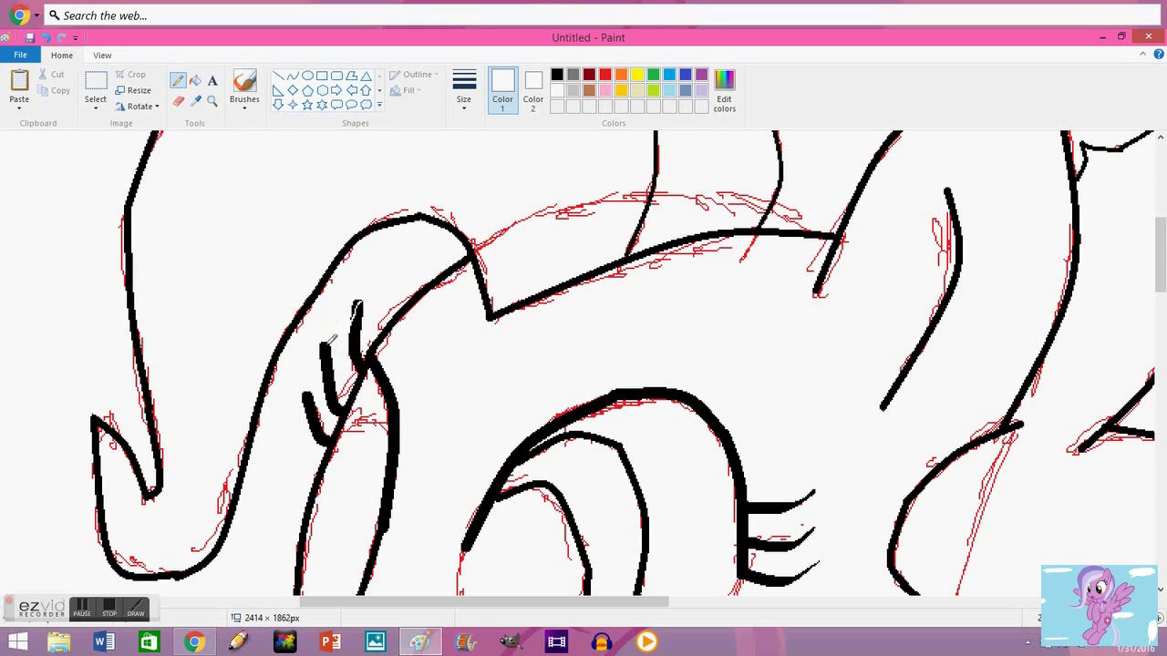
{"action": "scroll", "coordinate": [505, 372], "scroll_direction": "down", "scroll_amount": 9}
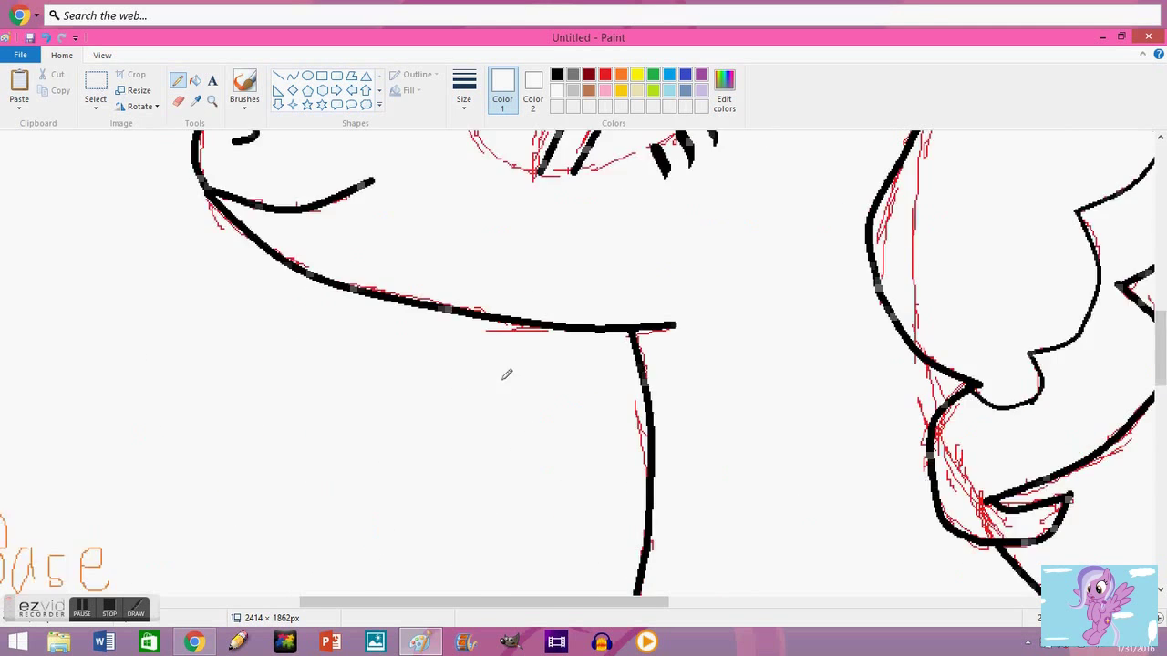
{"action": "scroll", "coordinate": [505, 372], "scroll_direction": "up", "scroll_amount": 10}
{"action": "left_click", "coordinate": [195, 81]}
{"action": "scroll", "coordinate": [198, 86], "scroll_direction": "up", "scroll_amount": 1}
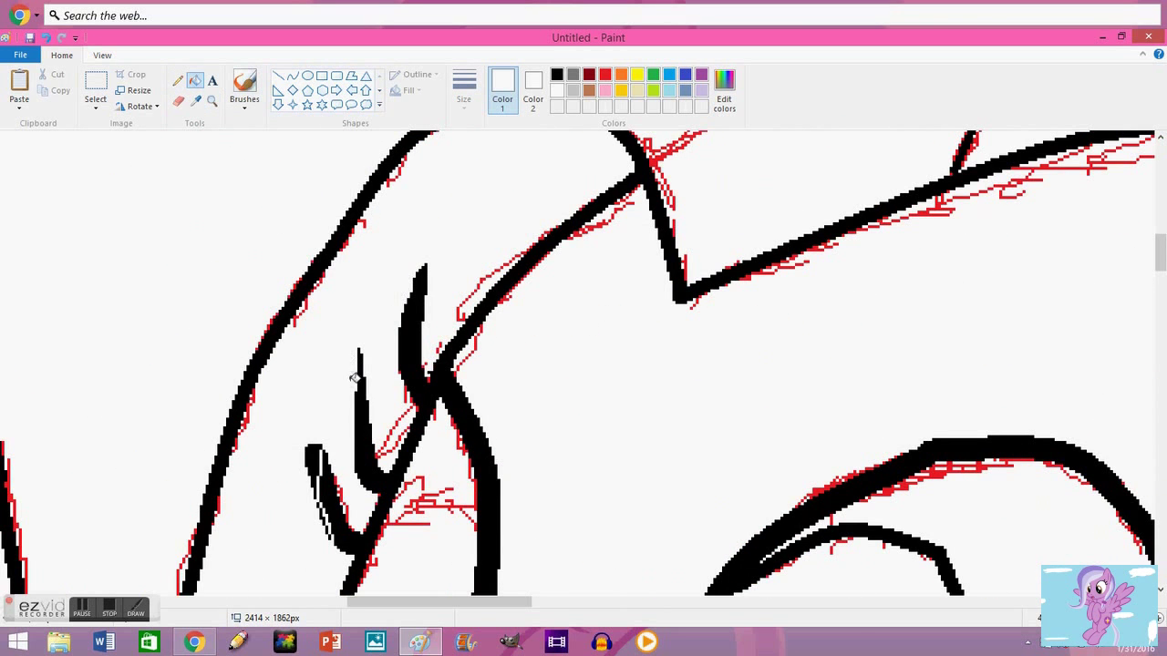
{"action": "right_click", "coordinate": [453, 392]}
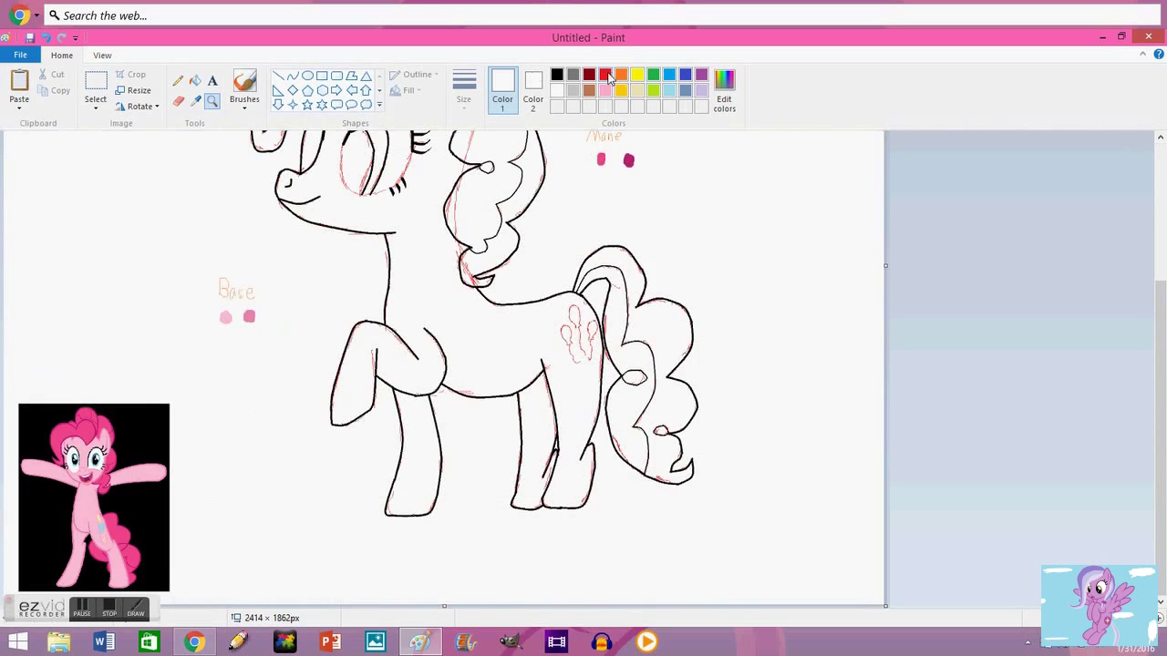
Clear the red sketch lines inside the tail and the mane behind the neck, using the fill tool with red
{"action": "left_click", "coordinate": [637, 436]}
{"action": "key", "text": "ctrl+z"}
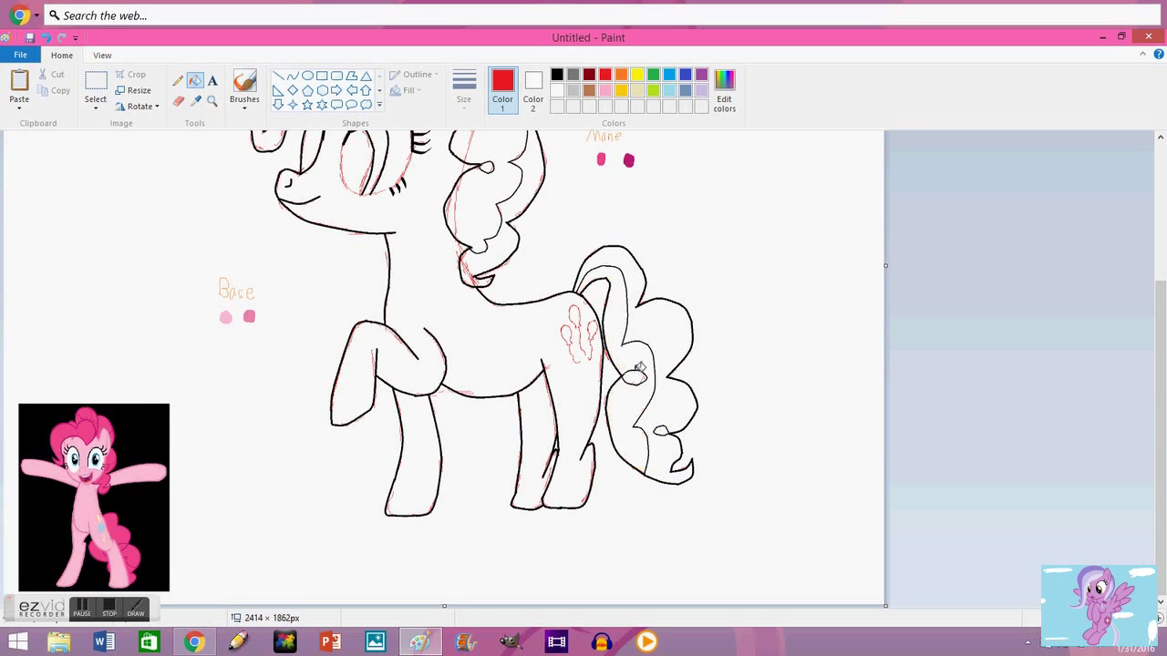
{"action": "scroll", "coordinate": [635, 374], "scroll_direction": "up", "scroll_amount": 2}
{"action": "left_click", "coordinate": [494, 378]}
{"action": "key", "text": "ctrl+z"}
{"action": "left_click", "coordinate": [505, 230]}
{"action": "key", "text": "ctrl+z"}
Clear the red sketch lines inside the forelock and around the pony with the fill tool
{"action": "left_click", "coordinate": [388, 199]}
{"action": "key", "text": "ctrl+z"}
{"action": "left_click", "coordinate": [361, 227]}
{"action": "key", "text": "ctrl+z"}
{"action": "scroll", "coordinate": [417, 498], "scroll_direction": "down", "scroll_amount": 3}
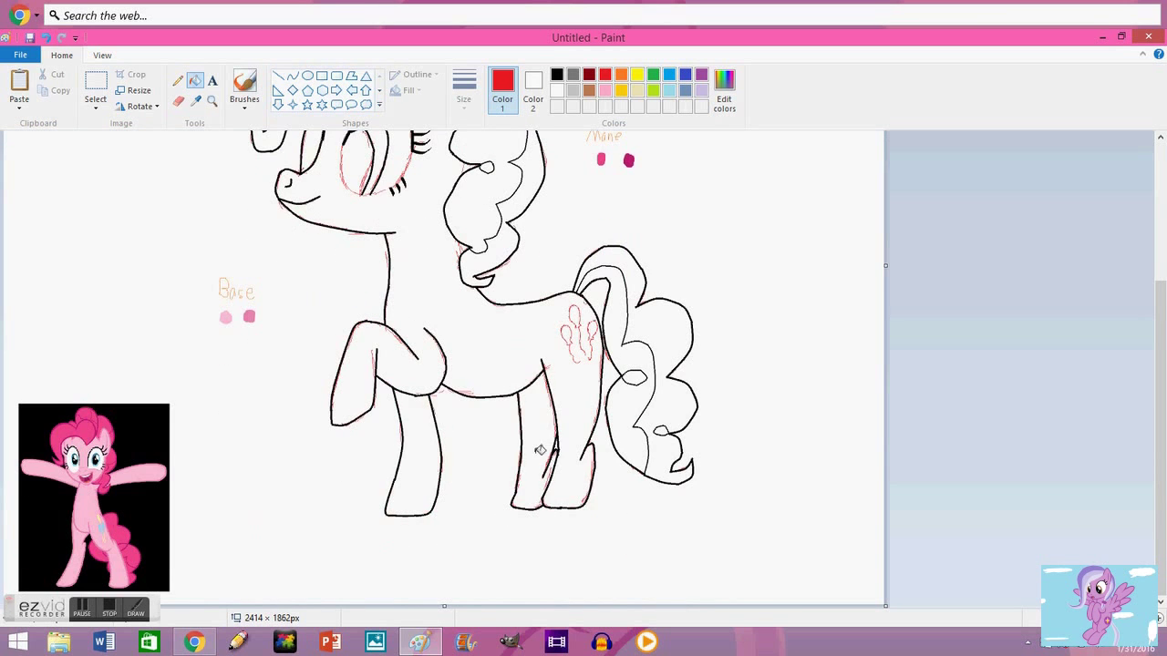
{"action": "left_click", "coordinate": [310, 506]}
{"action": "key", "text": "ctrl+z"}
Draw the black curve marking the top of the iris in the far eye
{"action": "left_click", "coordinate": [211, 100]}
{"action": "left_click", "coordinate": [347, 237]}
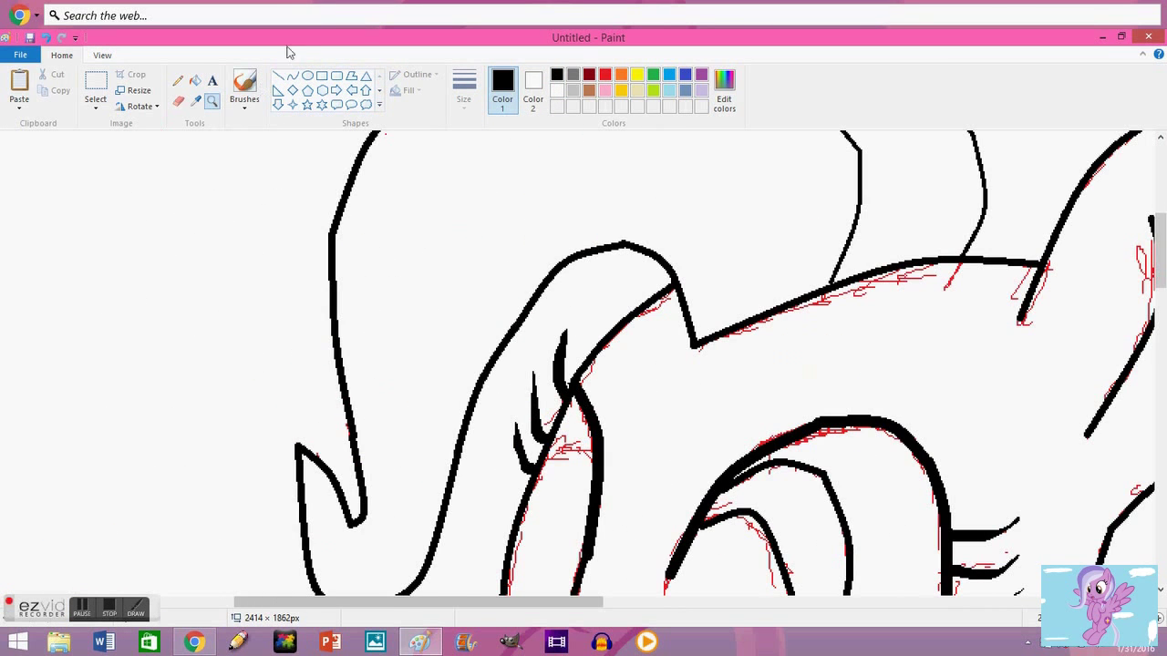
{"action": "left_click_drag", "start_coordinate": [566, 465], "coordinate": [566, 436]}
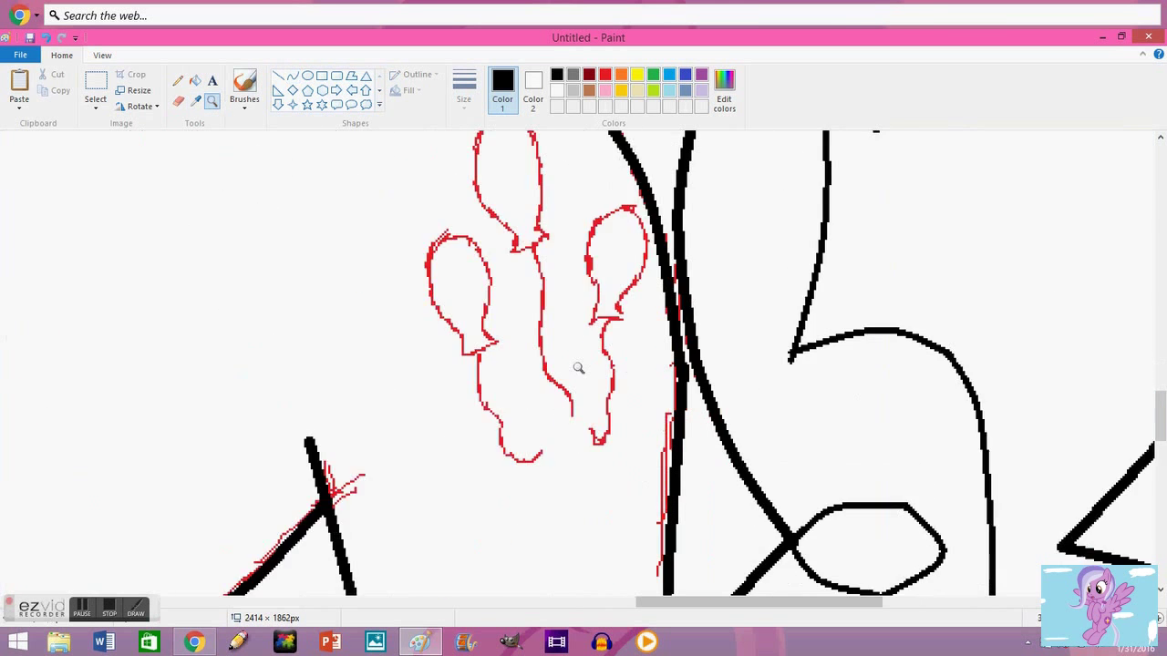
Trace the three balloons and their strings on the flank with a thicker black pencil
{"action": "scroll", "coordinate": [584, 364], "scroll_direction": "up", "scroll_amount": 3}
{"action": "left_click", "coordinate": [178, 80]}
{"action": "left_click", "coordinate": [464, 91]}
{"action": "left_click", "coordinate": [482, 162]}
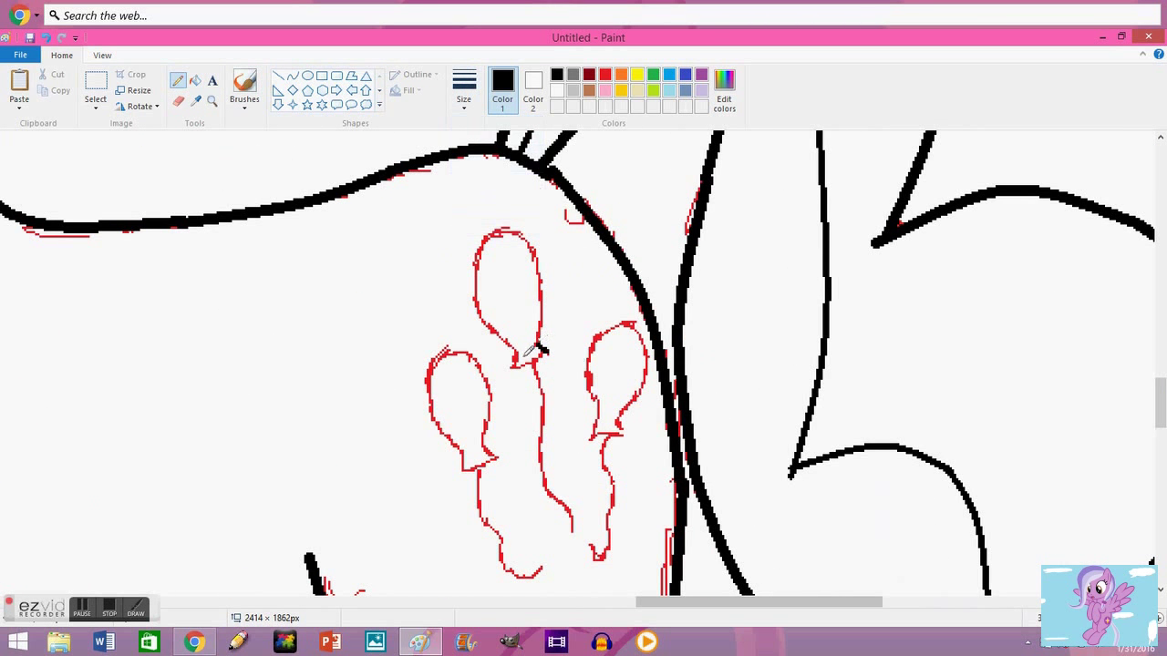
{"action": "mouse_move", "coordinate": [539, 350]}
{"action": "left_mouse_down"}
{"action": "mouse_move", "coordinate": [541, 288]}
{"action": "mouse_move", "coordinate": [483, 312]}
{"action": "left_mouse_up"}
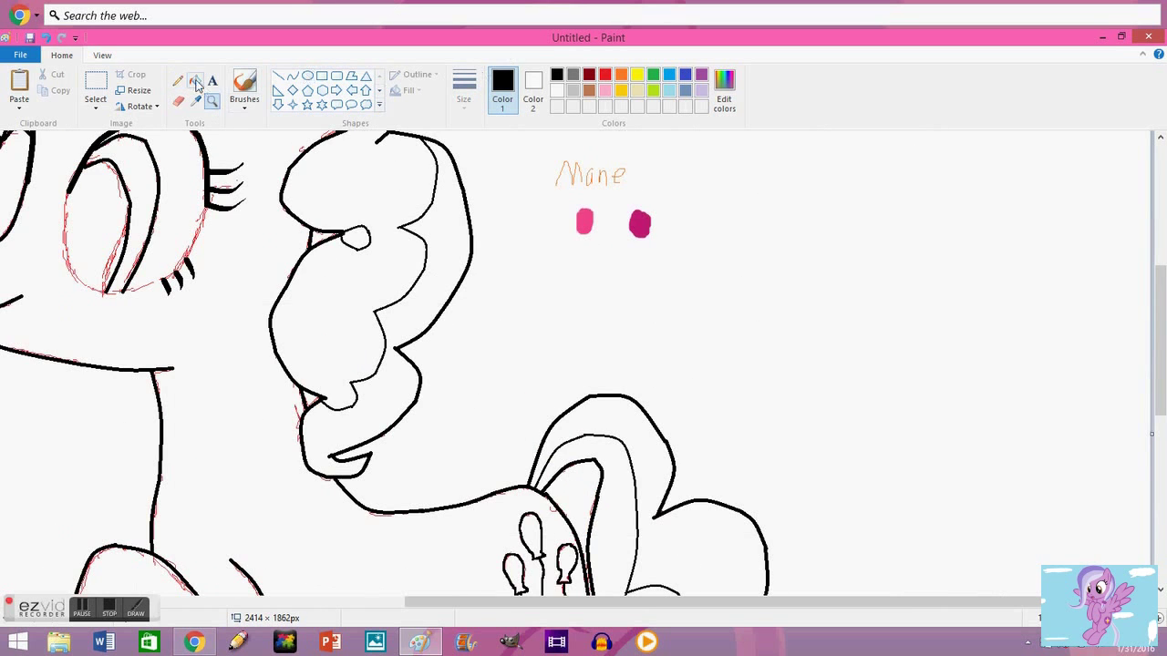
Clear the remaining red sketch lines from the face and body with the fill tool
{"action": "left_click", "coordinate": [195, 80]}
{"action": "left_click", "coordinate": [605, 74]}
{"action": "left_click", "coordinate": [260, 385]}
{"action": "key", "text": "ctrl+z"}
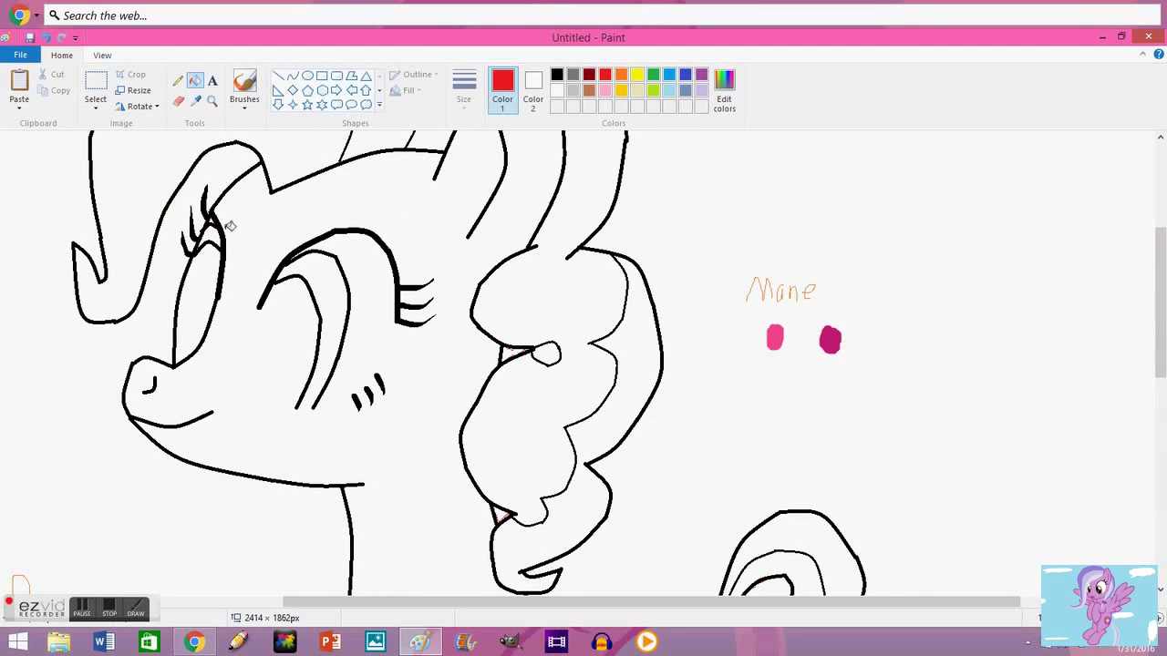
{"action": "scroll", "coordinate": [802, 310], "scroll_direction": "down", "scroll_amount": 5}
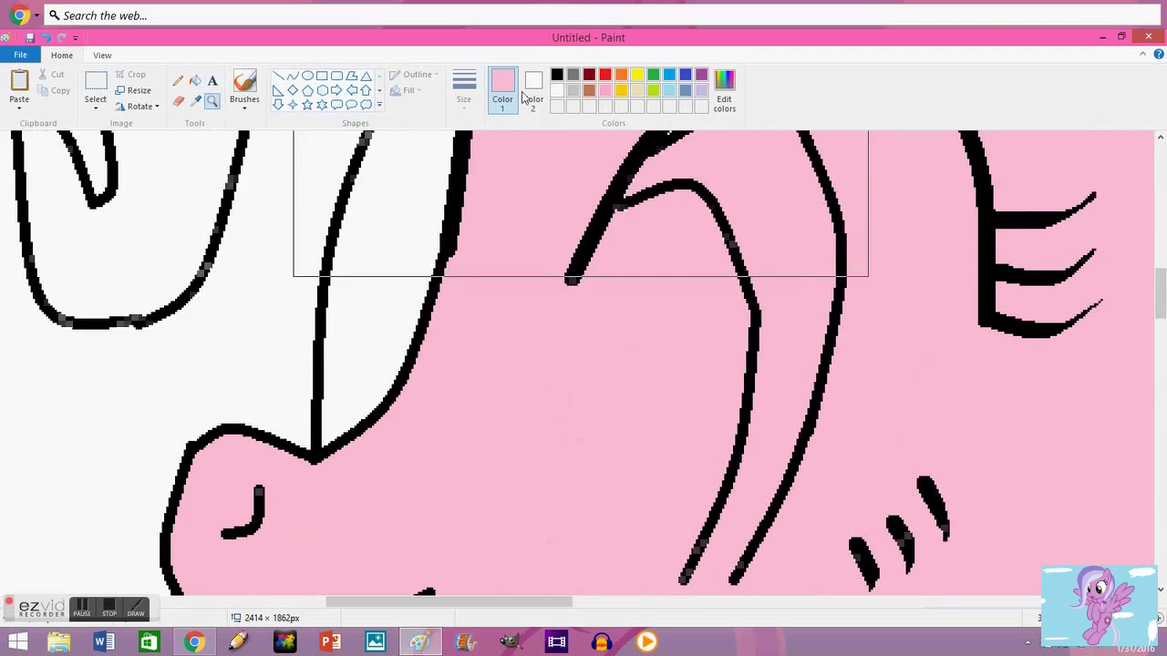
Draw the near eye's lower outline in white curves from the outer lashes to the base of the iris
{"action": "left_click", "coordinate": [557, 91]}
{"action": "left_click", "coordinate": [292, 77]}
{"action": "scroll", "coordinate": [638, 364], "scroll_direction": "down", "scroll_amount": 3}
{"action": "left_click_drag", "start_coordinate": [990, 216], "coordinate": [913, 390]}
{"action": "left_click_drag", "start_coordinate": [803, 439], "coordinate": [737, 507]}
{"action": "scroll", "coordinate": [659, 404], "scroll_direction": "up", "scroll_amount": 1}
{"action": "scroll", "coordinate": [638, 274], "scroll_direction": "down", "scroll_amount": 1}
Close the near eye's pupil with black curves along its front and bottom, and fill it black
{"action": "left_click", "coordinate": [557, 74]}
{"action": "left_click_drag", "start_coordinate": [558, 173], "coordinate": [684, 467]}
{"action": "left_click_drag", "start_coordinate": [547, 383], "coordinate": [500, 435]}
{"action": "left_click", "coordinate": [500, 434]}
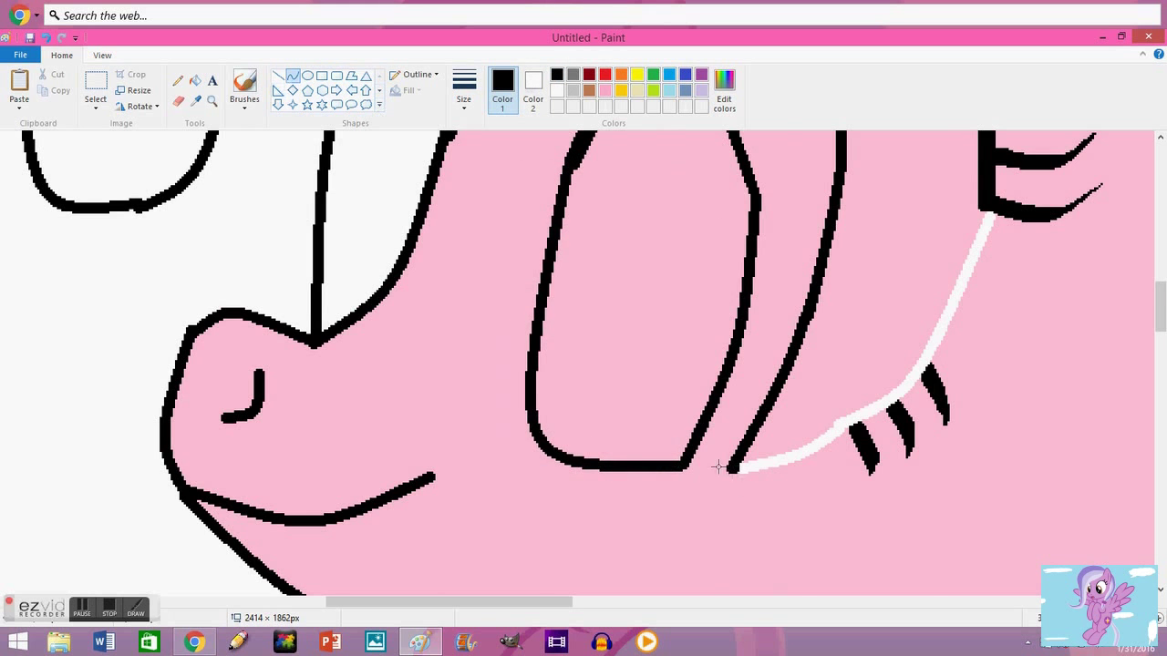
{"action": "left_click", "coordinate": [195, 80]}
{"action": "left_click", "coordinate": [724, 437]}
Fill the iris ring and the rest of the near eye with white
{"action": "scroll", "coordinate": [730, 428], "scroll_direction": "up", "scroll_amount": 2}
{"action": "left_click", "coordinate": [557, 91]}
{"action": "left_click", "coordinate": [786, 308]}
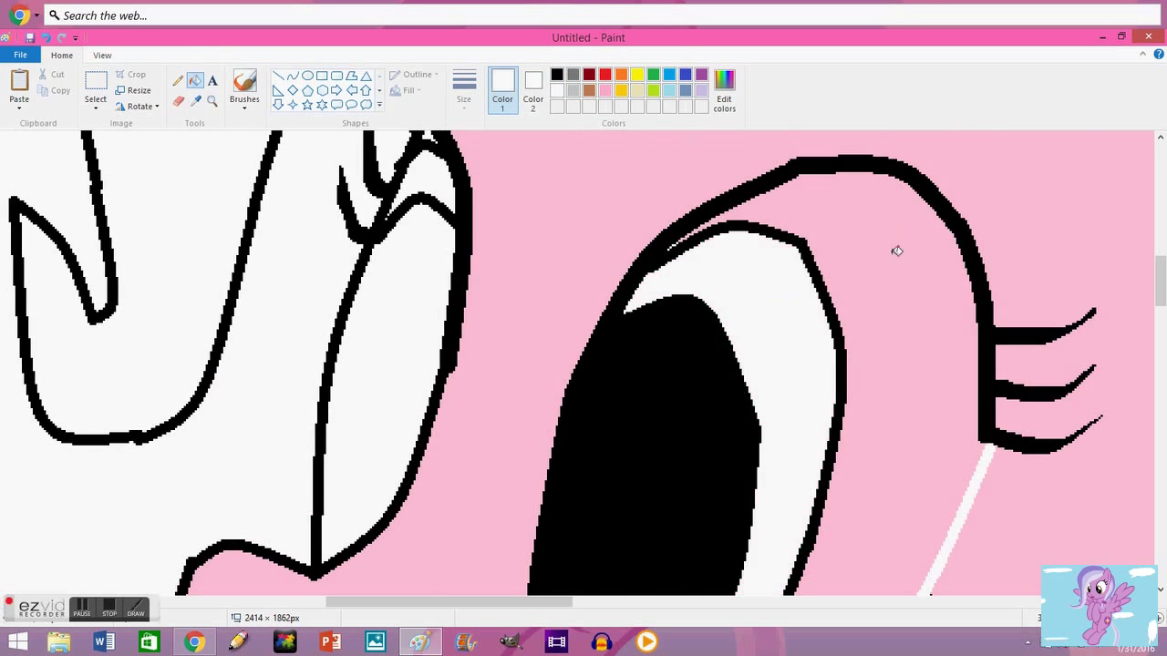
{"action": "scroll", "coordinate": [894, 250], "scroll_direction": "up", "scroll_amount": 2}
{"action": "scroll", "coordinate": [407, 475], "scroll_direction": "down", "scroll_amount": 3}
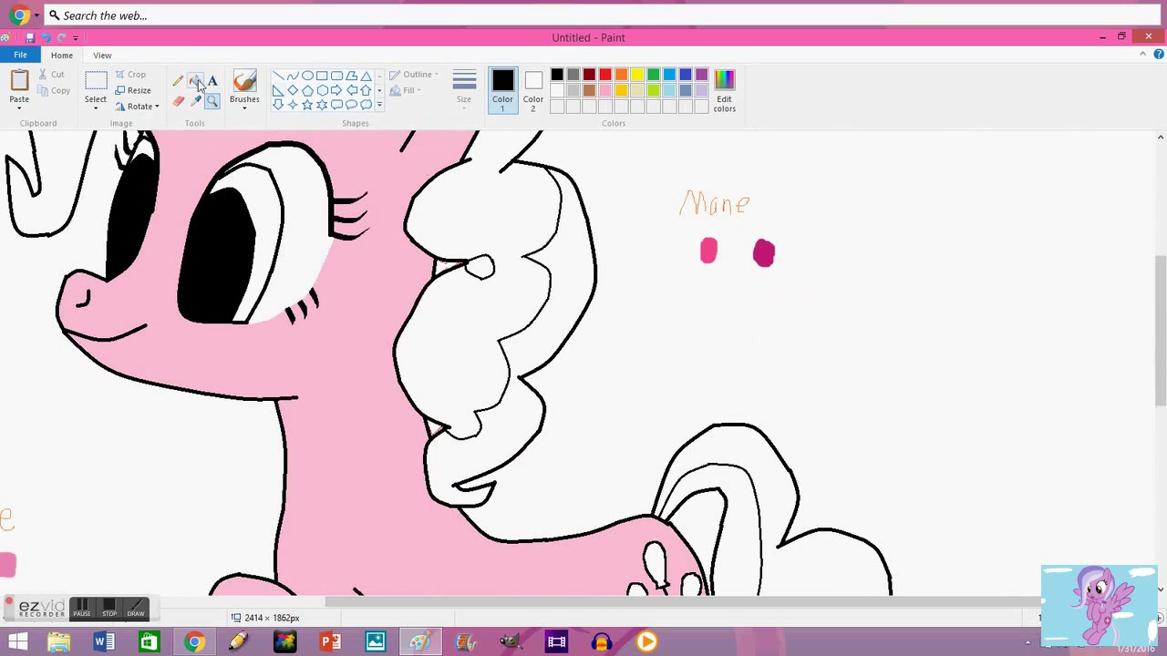
Sample light yellow from the reference pony's flank mark and fill the top balloon with it
{"action": "scroll", "coordinate": [438, 425], "scroll_direction": "down", "scroll_amount": 5}
{"action": "scroll", "coordinate": [365, 364], "scroll_direction": "left", "scroll_amount": 5}
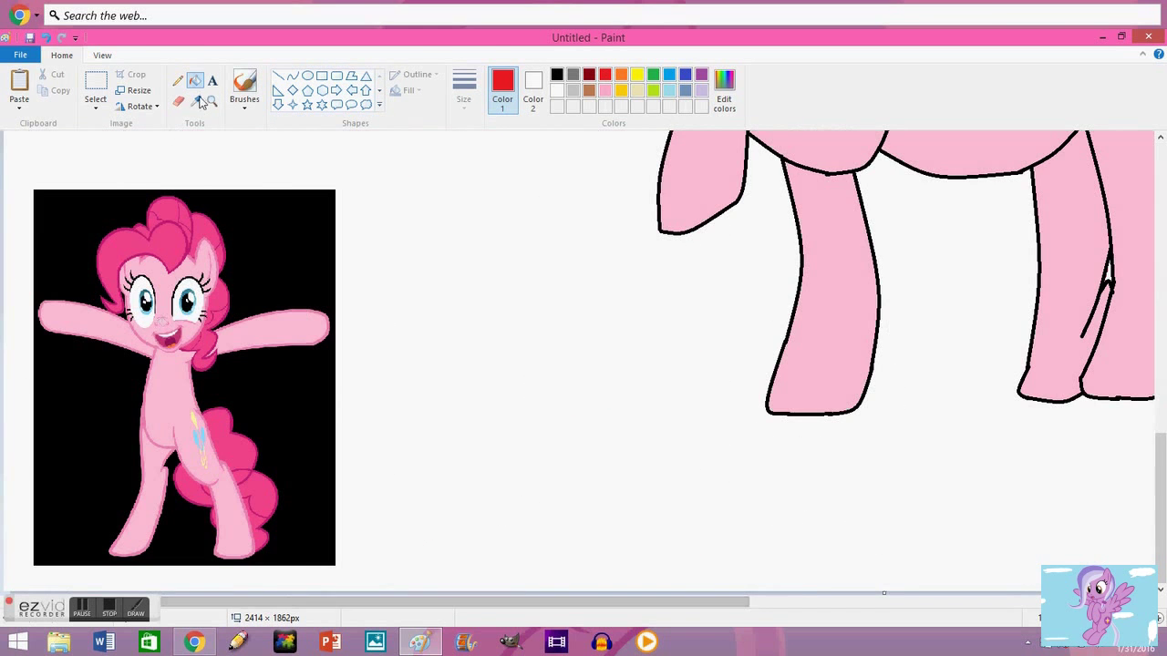
{"action": "scroll", "coordinate": [484, 602], "scroll_direction": "right", "scroll_amount": 5}
{"action": "scroll", "coordinate": [456, 365], "scroll_direction": "up", "scroll_amount": 2}
{"action": "scroll", "coordinate": [456, 364], "scroll_direction": "down", "scroll_amount": 2}
{"action": "left_click", "coordinate": [453, 301]}
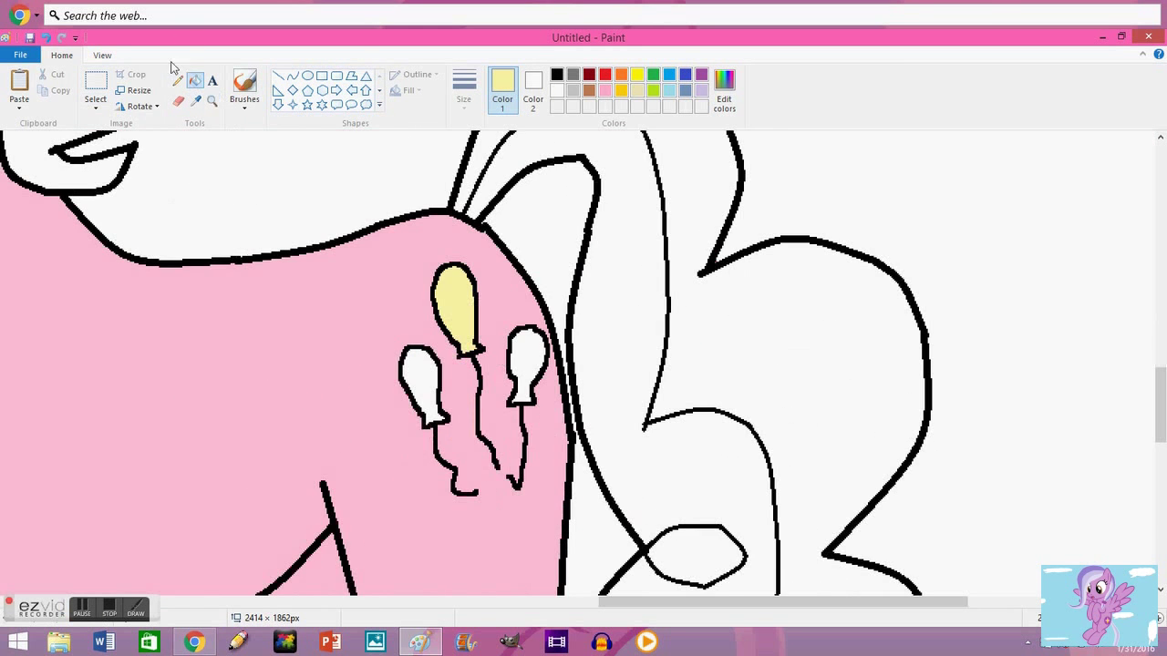
Separate the side balloons from their strings with the pencil and recolour those strings light yellow
{"action": "left_click", "coordinate": [464, 91]}
{"action": "left_click", "coordinate": [497, 189]}
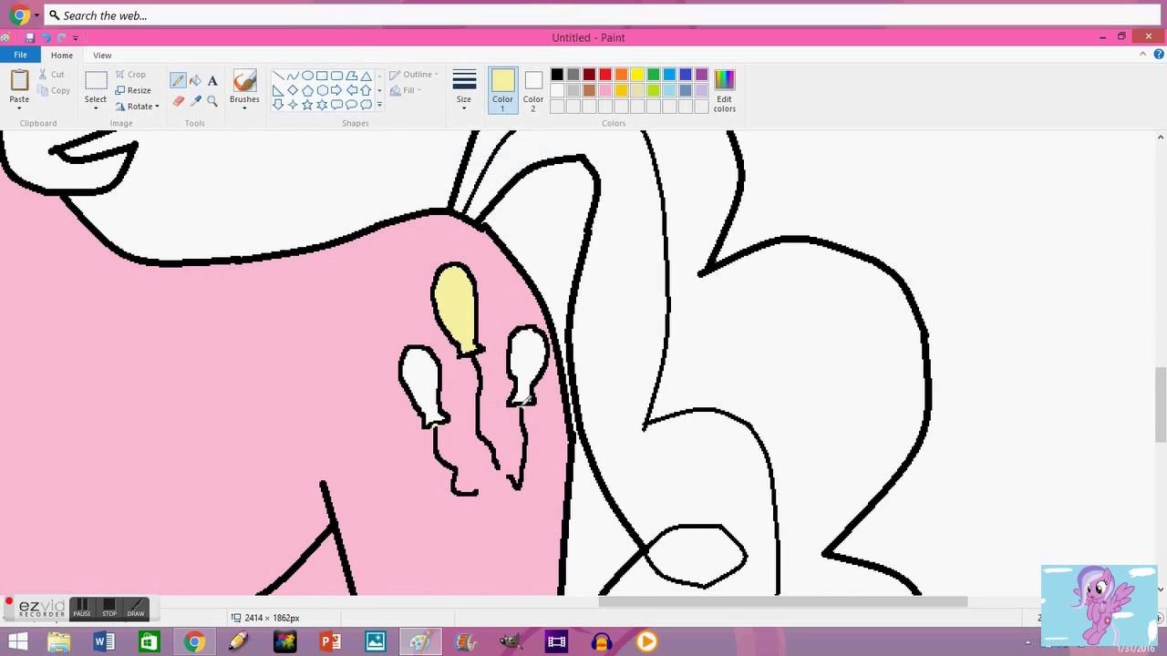
{"action": "left_click", "coordinate": [195, 81]}
{"action": "left_click", "coordinate": [438, 445]}
Sample light blue from the reference pony's flank mark and fill the two side balloons with it
{"action": "scroll", "coordinate": [474, 502], "scroll_direction": "left", "scroll_amount": 5}
{"action": "scroll", "coordinate": [639, 548], "scroll_direction": "down", "scroll_amount": 5}
{"action": "scroll", "coordinate": [456, 364], "scroll_direction": "left", "scroll_amount": 10}
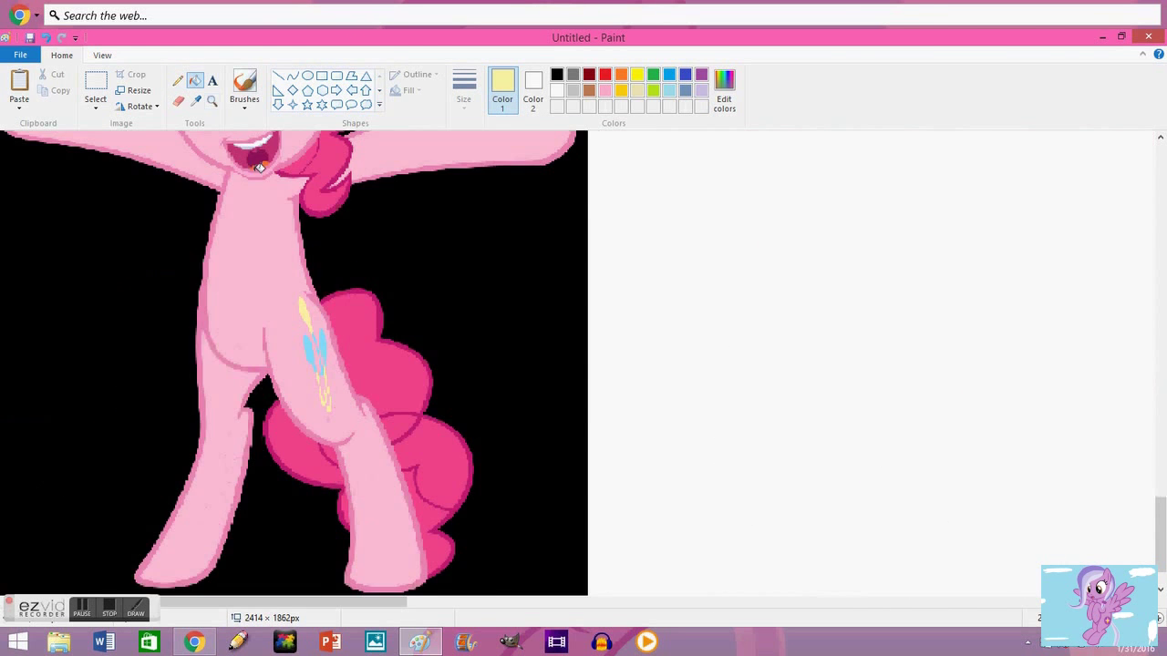
{"action": "scroll", "coordinate": [456, 456], "scroll_direction": "up", "scroll_amount": 5}
{"action": "scroll", "coordinate": [455, 456], "scroll_direction": "right", "scroll_amount": 10}
{"action": "left_click", "coordinate": [830, 490]}
{"action": "left_click", "coordinate": [935, 466]}
Recolour the top balloon's outline light yellow and its string light blue
{"action": "left_click", "coordinate": [178, 80]}
{"action": "left_click", "coordinate": [212, 101]}
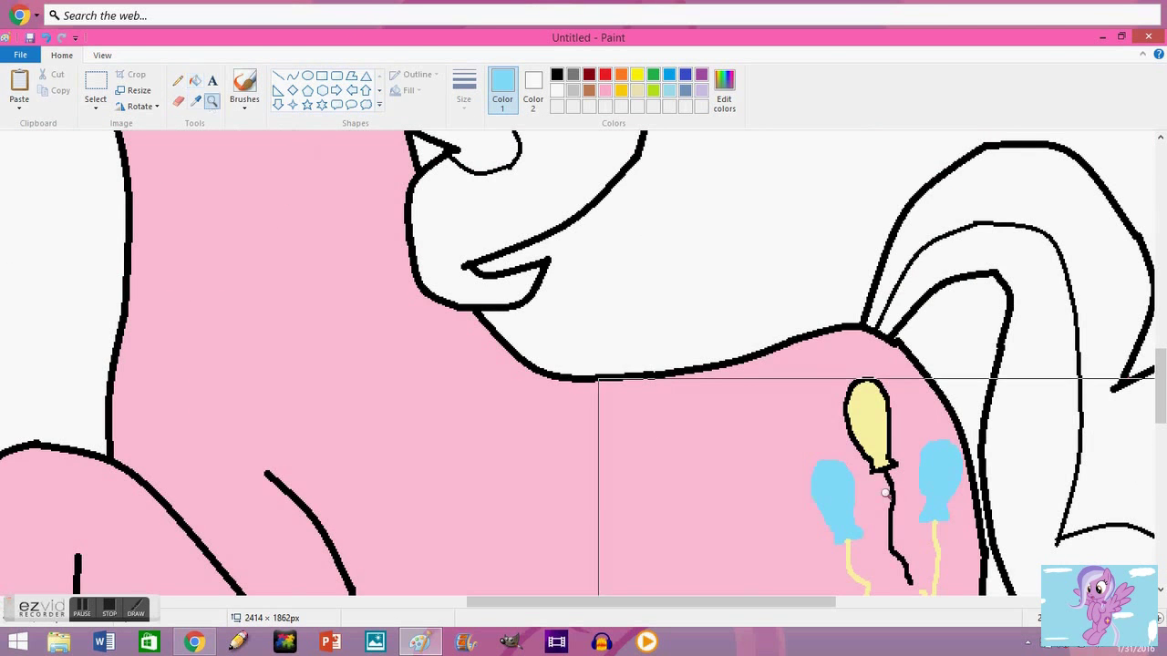
{"action": "left_click", "coordinate": [857, 401]}
{"action": "left_click", "coordinate": [200, 82]}
{"action": "left_click", "coordinate": [636, 74]}
{"action": "left_click", "coordinate": [550, 538]}
{"action": "scroll", "coordinate": [268, 261], "scroll_direction": "down", "scroll_amount": 5}
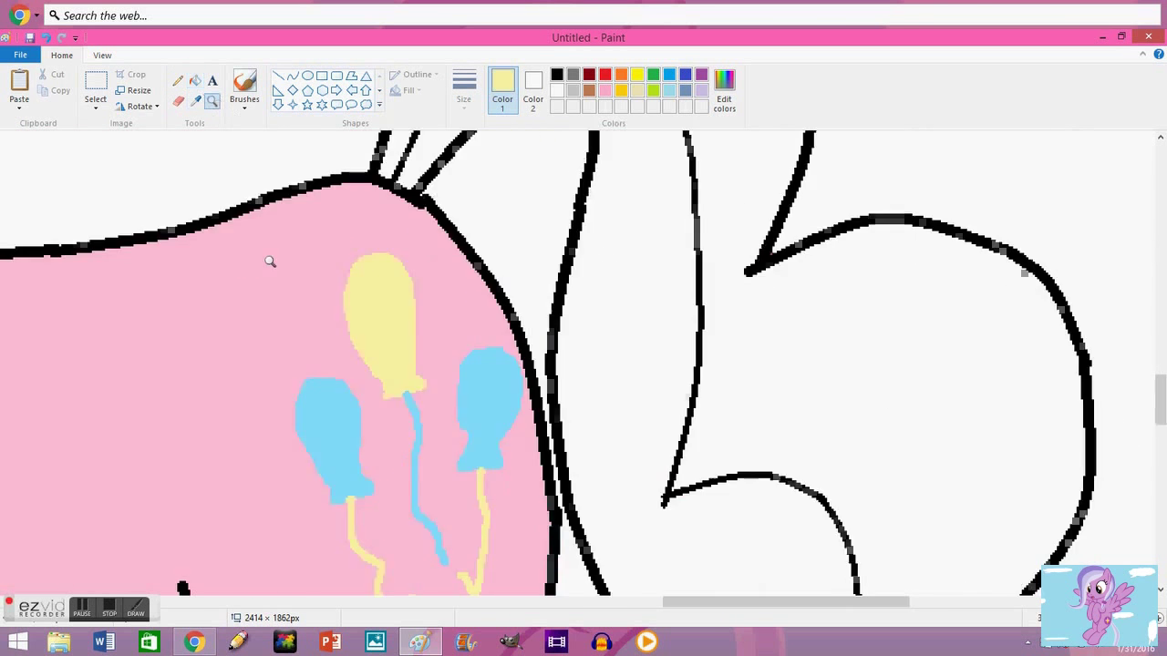
Sample the bright pink Mane swatch and fill the tail, the mane and the forelock with it
{"action": "left_click", "coordinate": [196, 100]}
{"action": "left_click", "coordinate": [602, 279]}
{"action": "left_click", "coordinate": [641, 467]}
{"action": "left_click", "coordinate": [638, 469]}
{"action": "left_click", "coordinate": [662, 545]}
{"action": "left_click", "coordinate": [493, 300]}
{"action": "scroll", "coordinate": [492, 301], "scroll_direction": "up", "scroll_amount": 3}
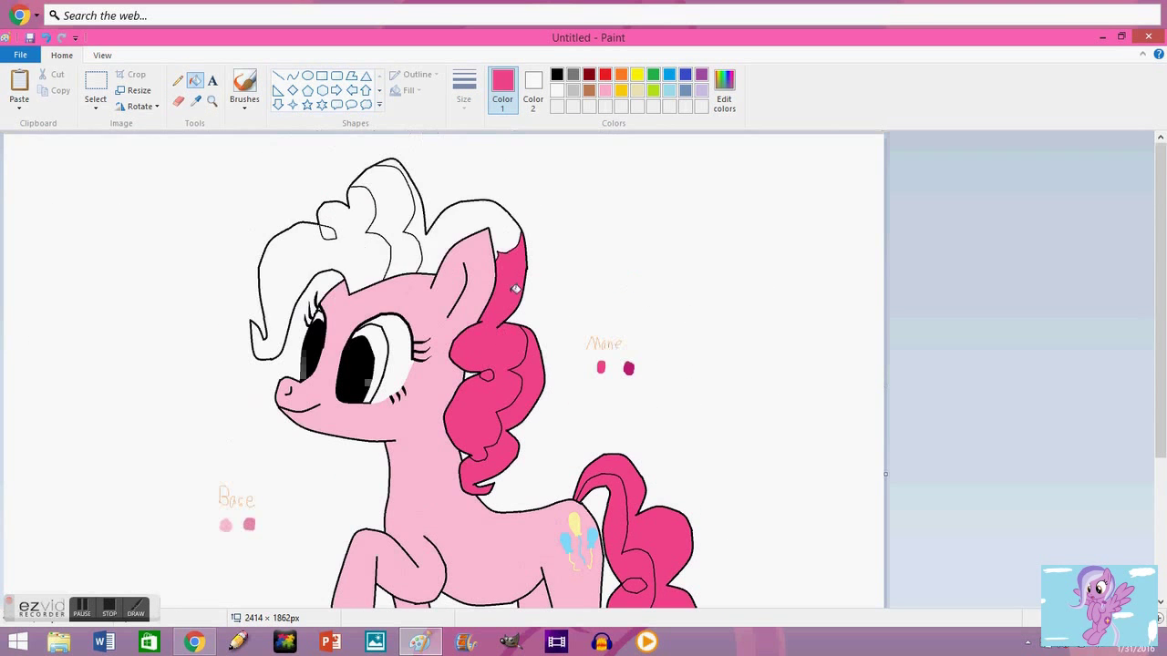
{"action": "left_click", "coordinate": [401, 209]}
{"action": "left_click", "coordinate": [334, 238]}
Sample the darker pink Base swatch and draw a pencil line separating the tail from the rump
{"action": "left_click", "coordinate": [212, 100]}
{"action": "left_click", "coordinate": [201, 310]}
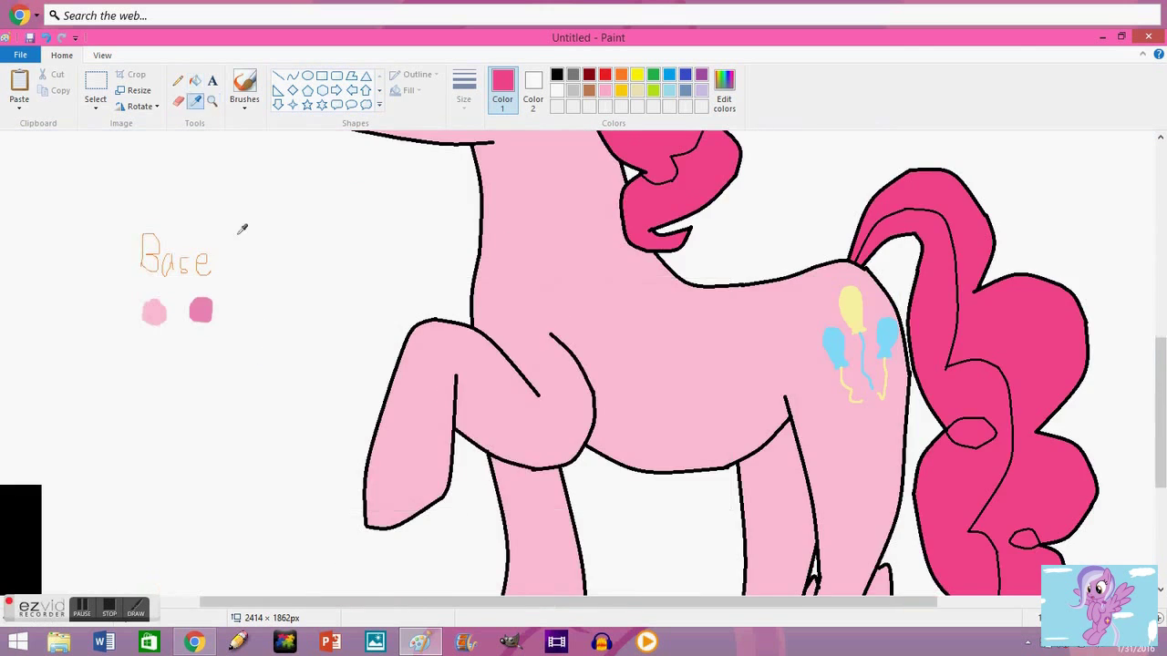
{"action": "scroll", "coordinate": [243, 227], "scroll_direction": "up", "scroll_amount": 2}
{"action": "left_click", "coordinate": [243, 273]}
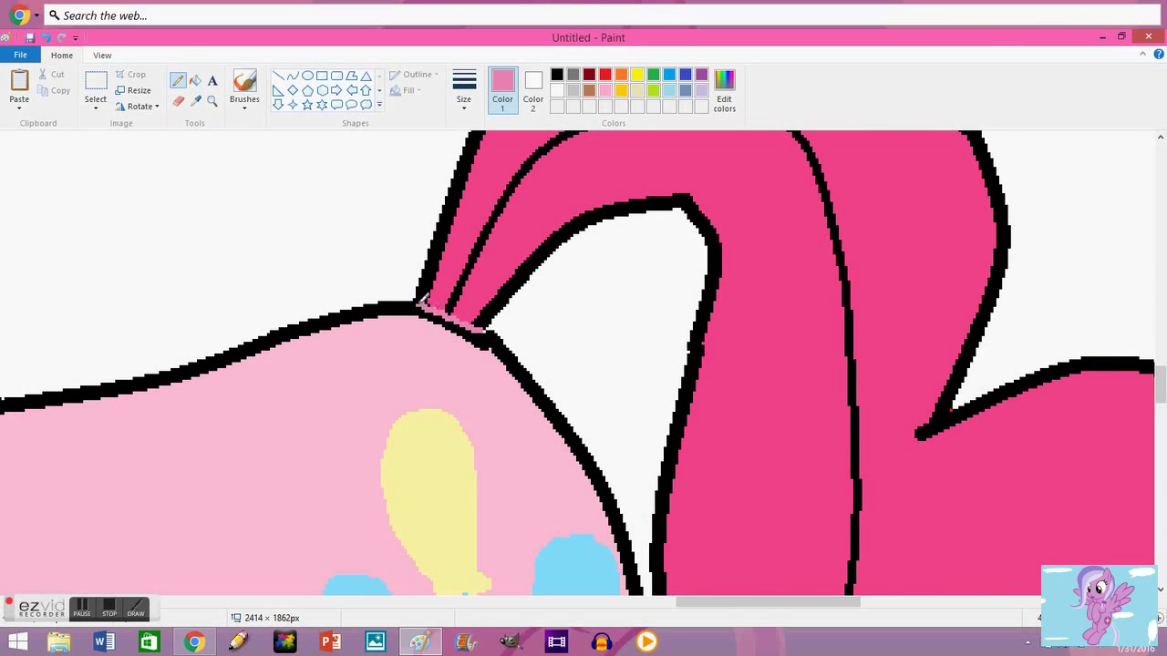
{"action": "scroll", "coordinate": [639, 477], "scroll_direction": "up", "scroll_amount": 10}
{"action": "left_click_drag", "start_coordinate": [685, 606], "coordinate": [653, 604]}
{"action": "scroll", "coordinate": [1061, 444], "scroll_direction": "up", "scroll_amount": 5}
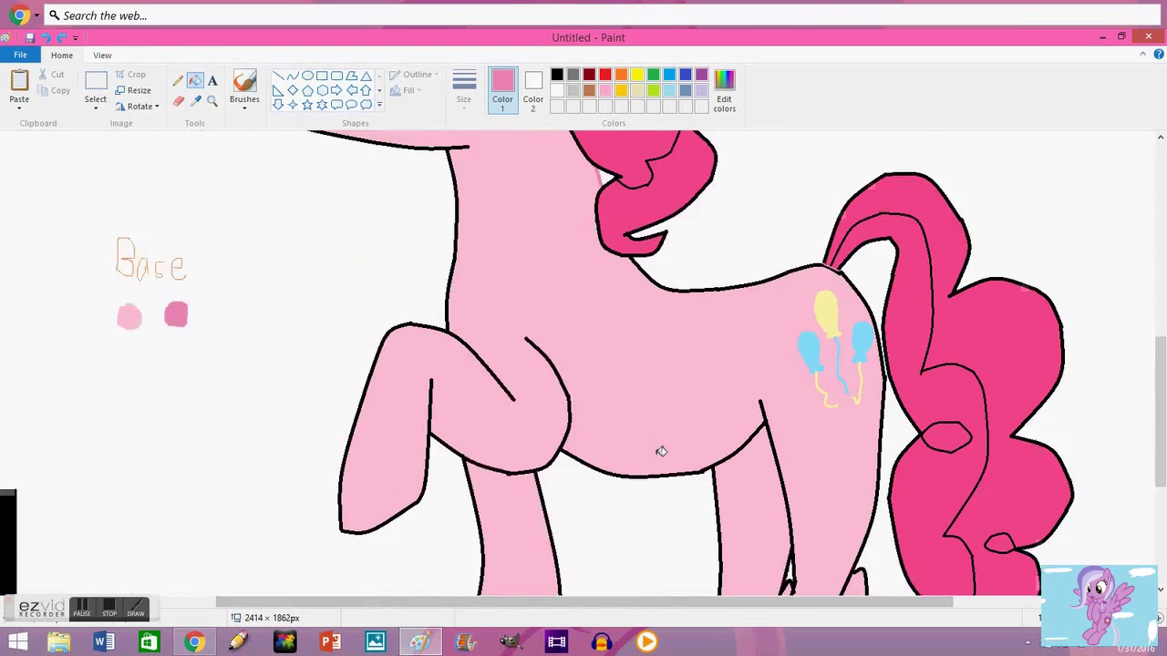
Separate the body outline from the mane and eye outlines with the pencil and fill it with the darker Base pink
{"action": "scroll", "coordinate": [660, 451], "scroll_direction": "up", "scroll_amount": 3}
{"action": "scroll", "coordinate": [753, 474], "scroll_direction": "up", "scroll_amount": 5}
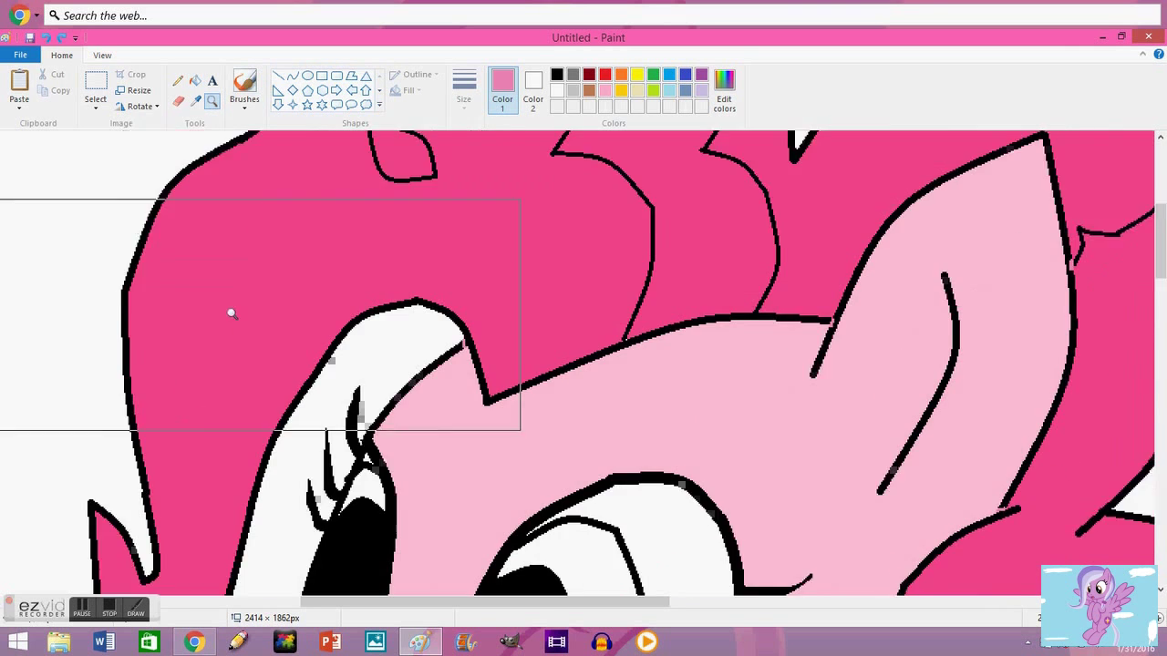
{"action": "left_click", "coordinate": [229, 313]}
{"action": "left_click", "coordinate": [179, 79]}
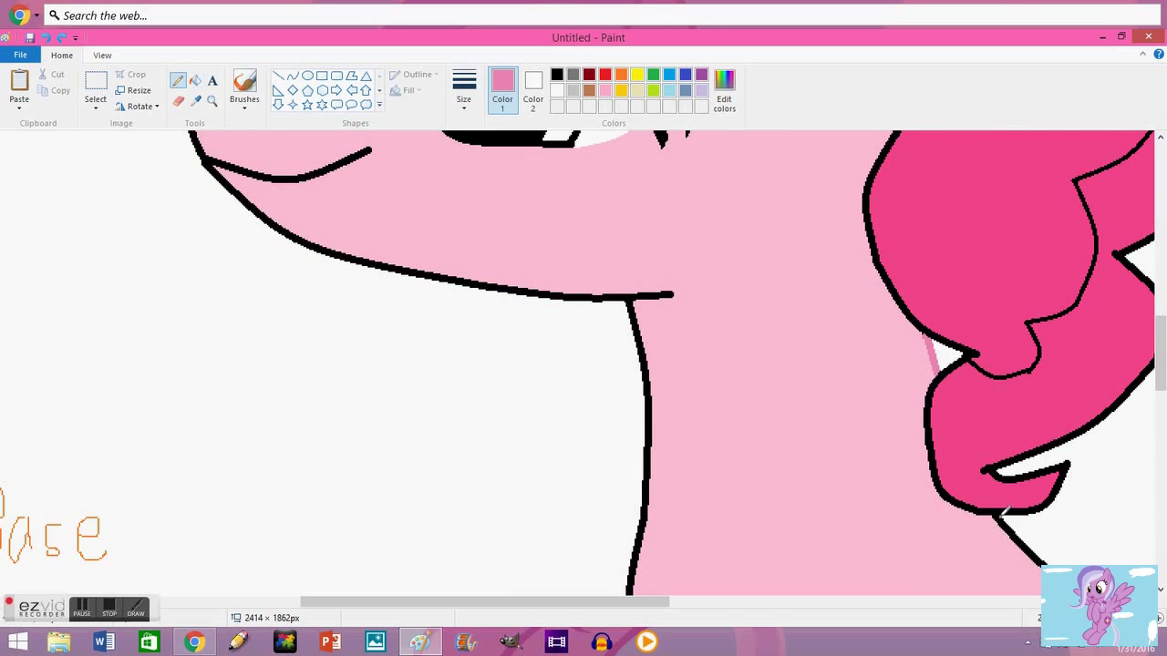
{"action": "left_click", "coordinate": [195, 79]}
{"action": "scroll", "coordinate": [586, 304], "scroll_direction": "up", "scroll_amount": 3}
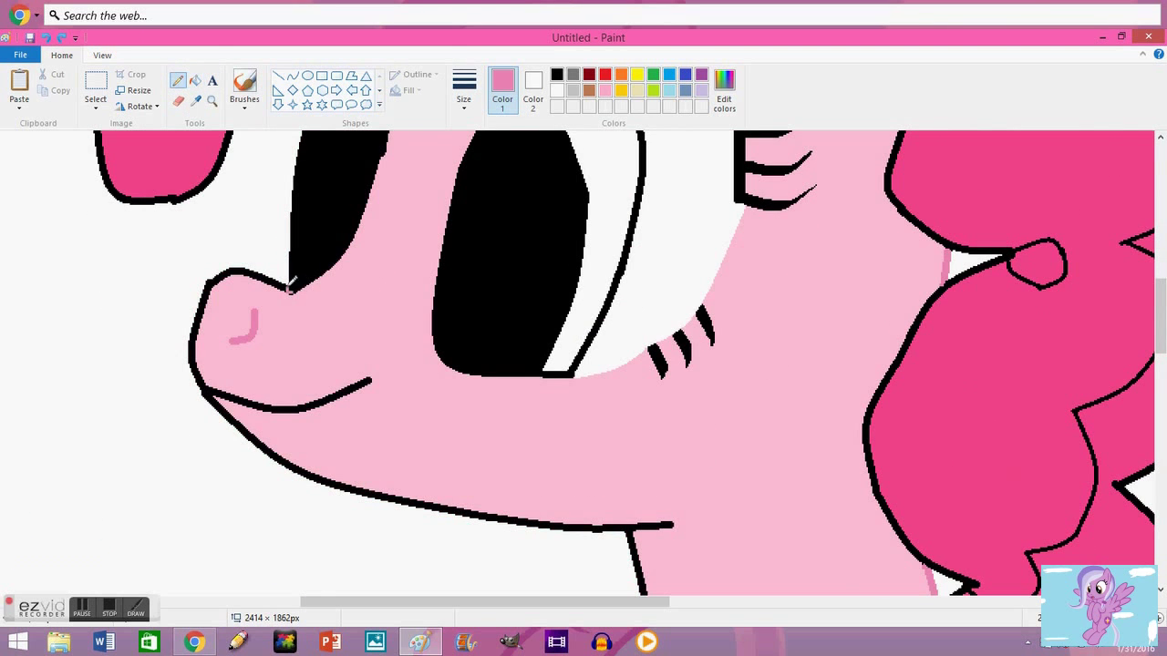
{"action": "left_click", "coordinate": [194, 82]}
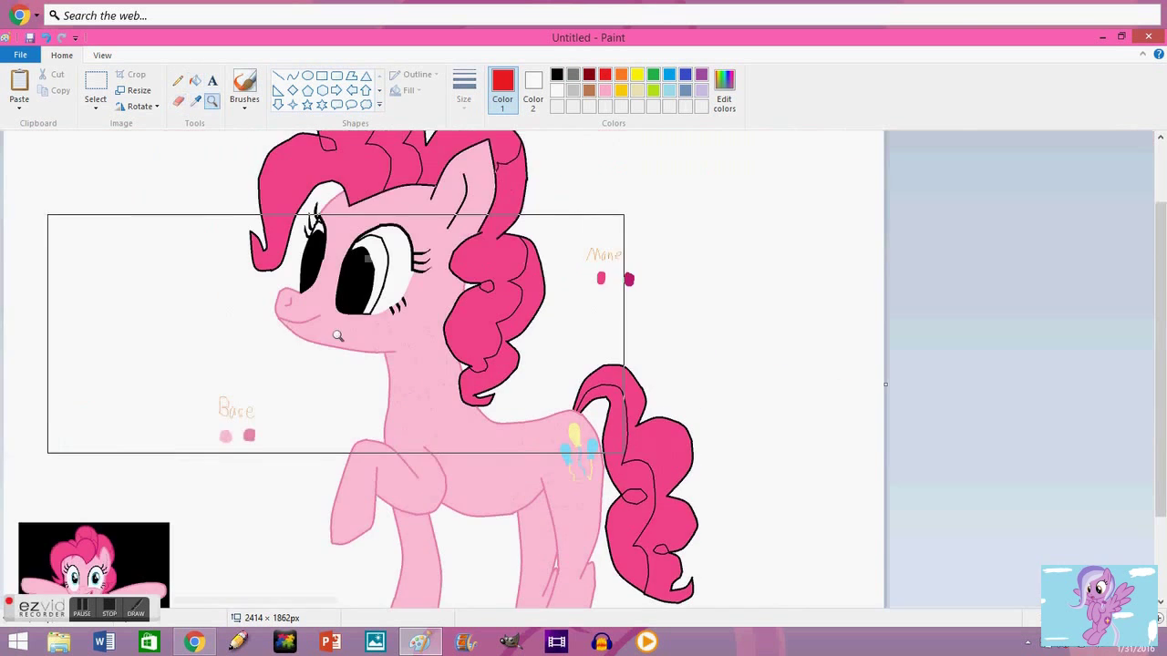
Close the gaps in the near eye's iris outline with light blue pencil and fill the iris and its outline light blue
{"action": "left_click", "coordinate": [402, 376]}
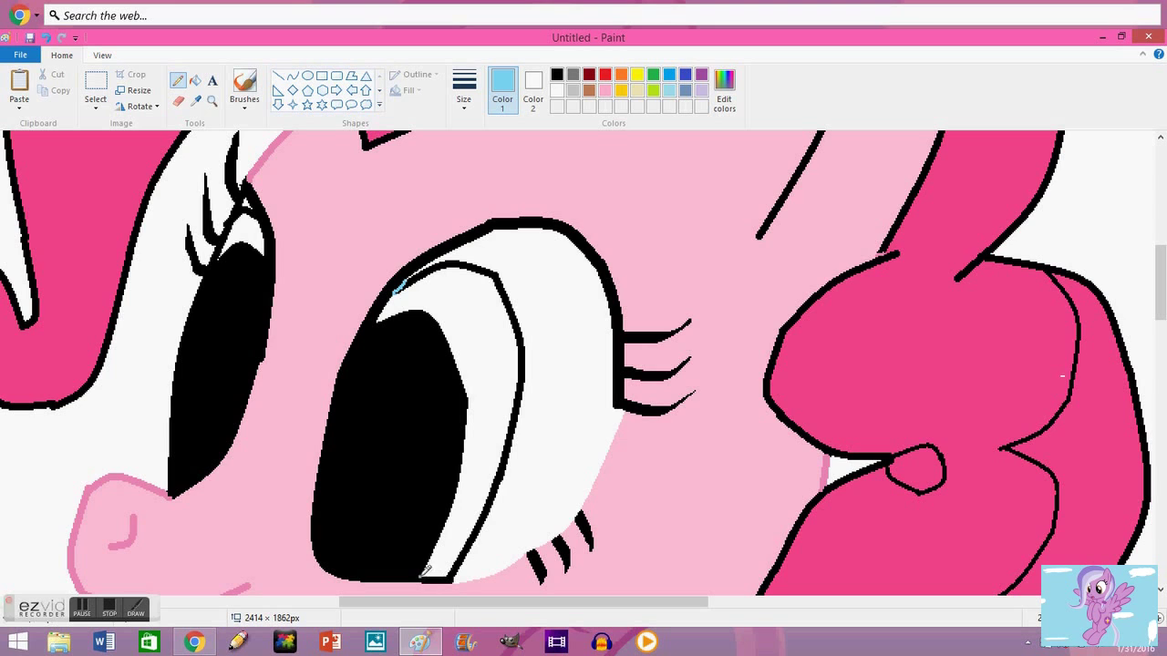
{"action": "left_click", "coordinate": [194, 80]}
{"action": "left_click", "coordinate": [492, 383]}
{"action": "left_click", "coordinate": [251, 221]}
Paint the far eye's iris light blue using the eraser with light blue as Color 2, and reset Color 2 to white
{"action": "left_click", "coordinate": [212, 101]}
{"action": "left_click", "coordinate": [246, 228]}
{"action": "left_click", "coordinate": [177, 101]}
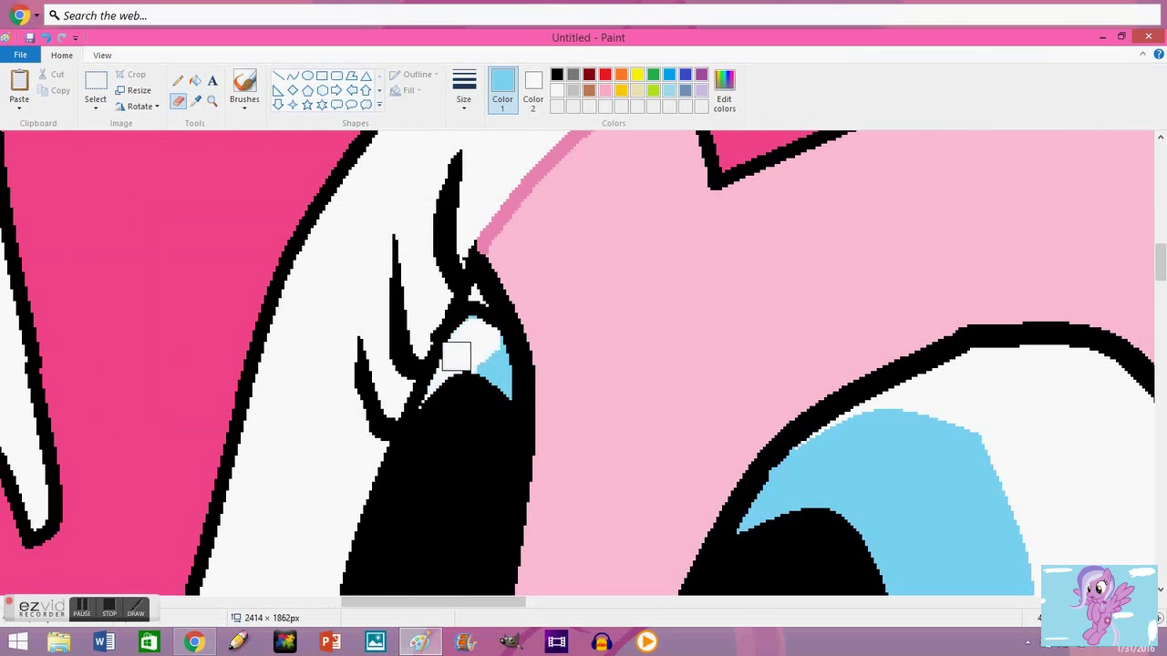
{"action": "left_click", "coordinate": [534, 87]}
{"action": "left_click", "coordinate": [195, 100]}
{"action": "left_click", "coordinate": [489, 353]}
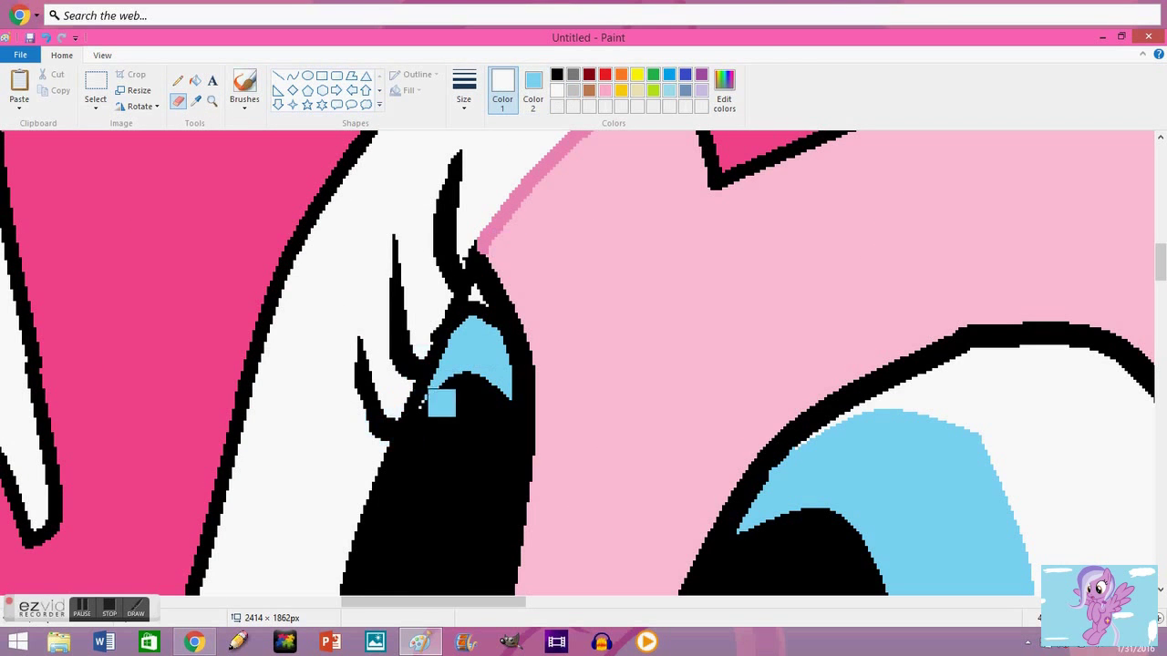
{"action": "right_click", "coordinate": [557, 90]}
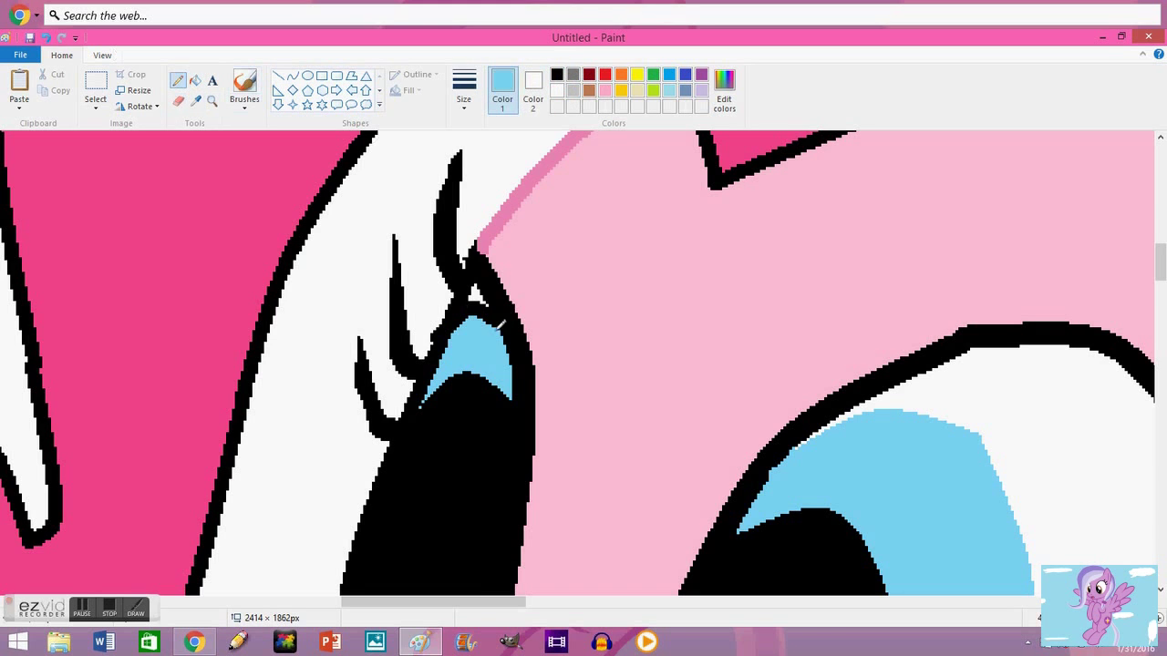
Recolour the ear outlines darker Base pink and the mane and tail outlines with the dark magenta Mane swatch
{"action": "left_click", "coordinate": [211, 100]}
{"action": "key", "text": "ctrl+Page_Down"}
{"action": "key", "text": "ctrl+Page_Down"}
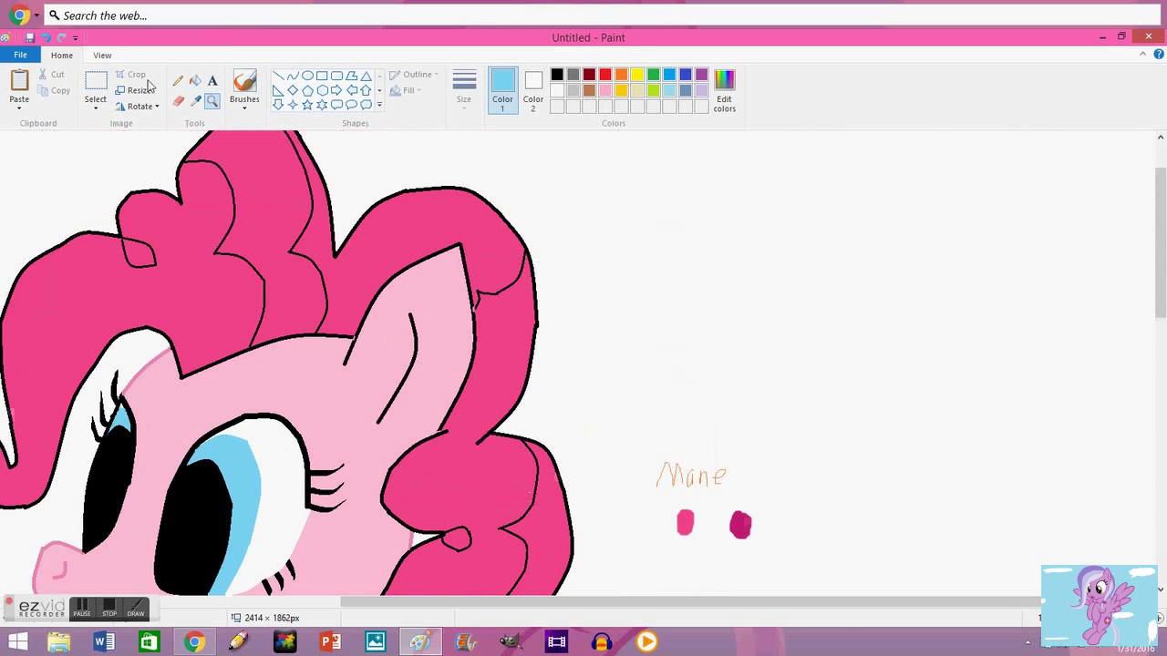
{"action": "left_click", "coordinate": [465, 258]}
{"action": "left_click", "coordinate": [195, 100]}
{"action": "left_click", "coordinate": [740, 525]}
{"action": "left_click", "coordinate": [538, 319]}
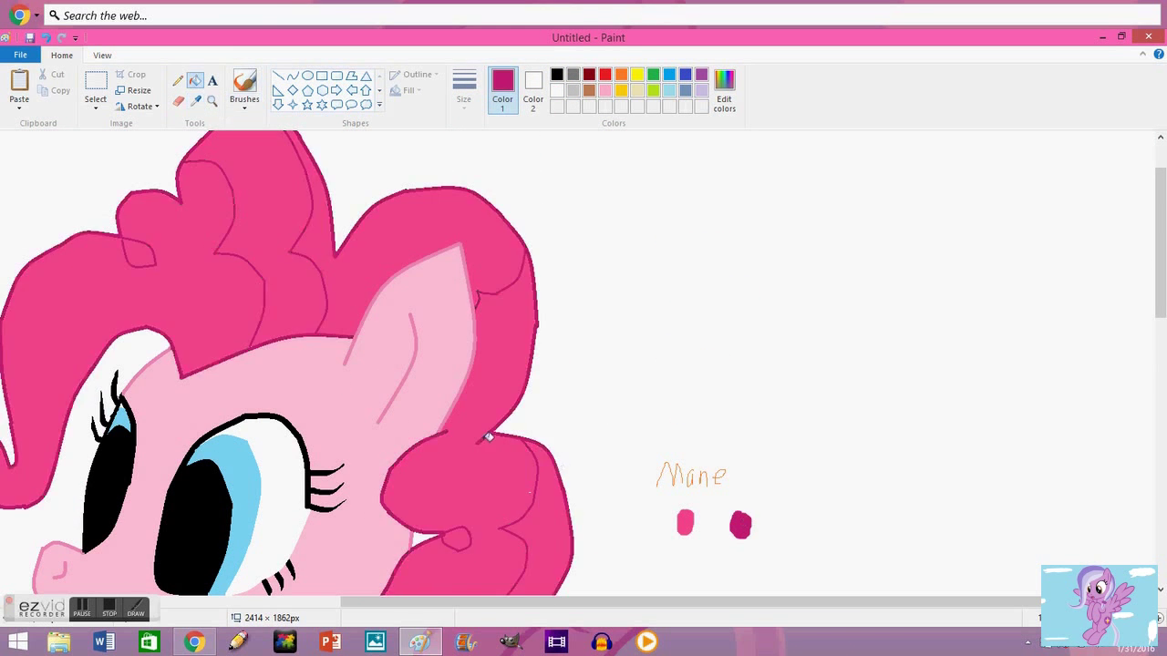
{"action": "scroll", "coordinate": [872, 312], "scroll_direction": "down", "scroll_amount": 10}
{"action": "left_click", "coordinate": [211, 100]}
{"action": "scroll", "coordinate": [283, 334], "scroll_direction": "up", "scroll_amount": 5}
{"action": "right_click", "coordinate": [283, 335]}
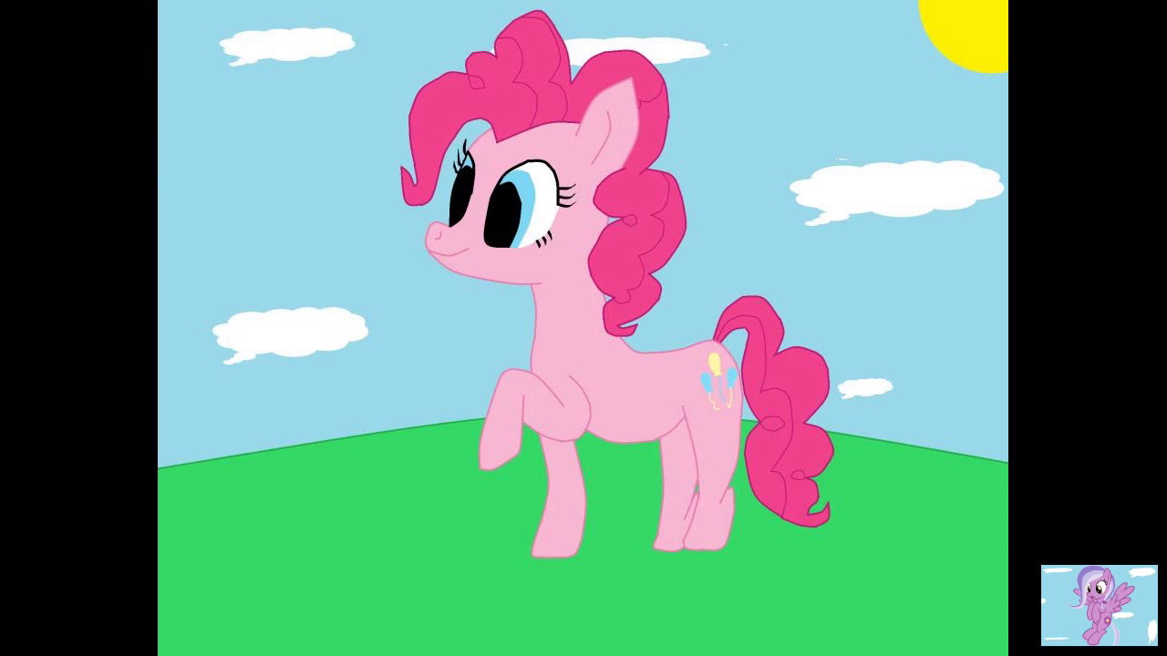